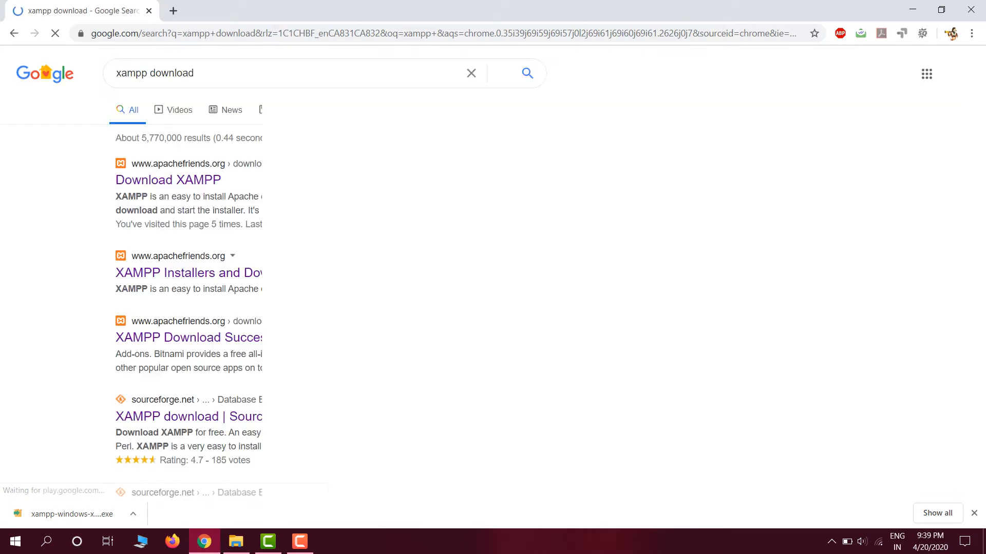
- Open the Download XAMPP page from the search results and download the 64-bit Windows installer for version 7.4.4 / PHP 7.4.4
{"action": "left_click", "coordinate": [168, 179]}
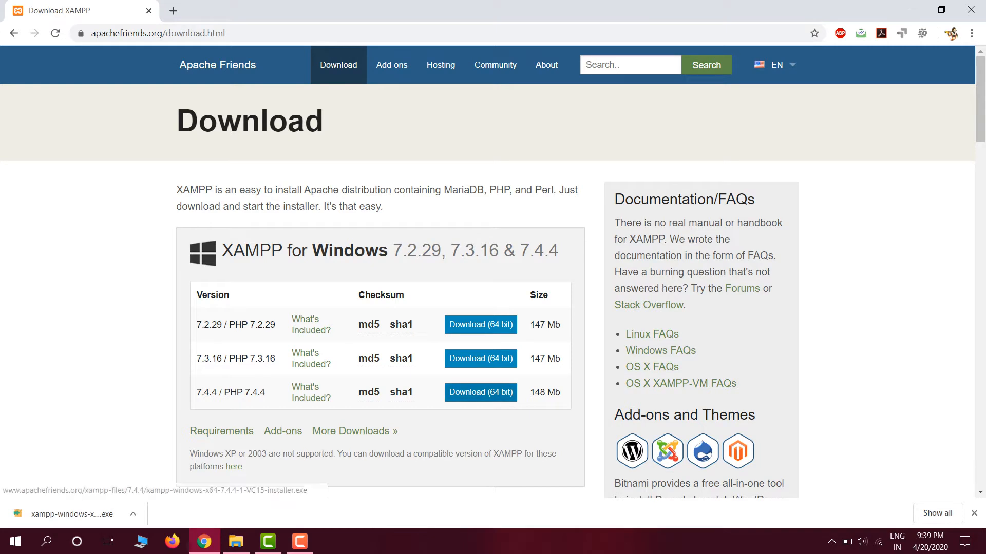
{"action": "left_click", "coordinate": [481, 393]}
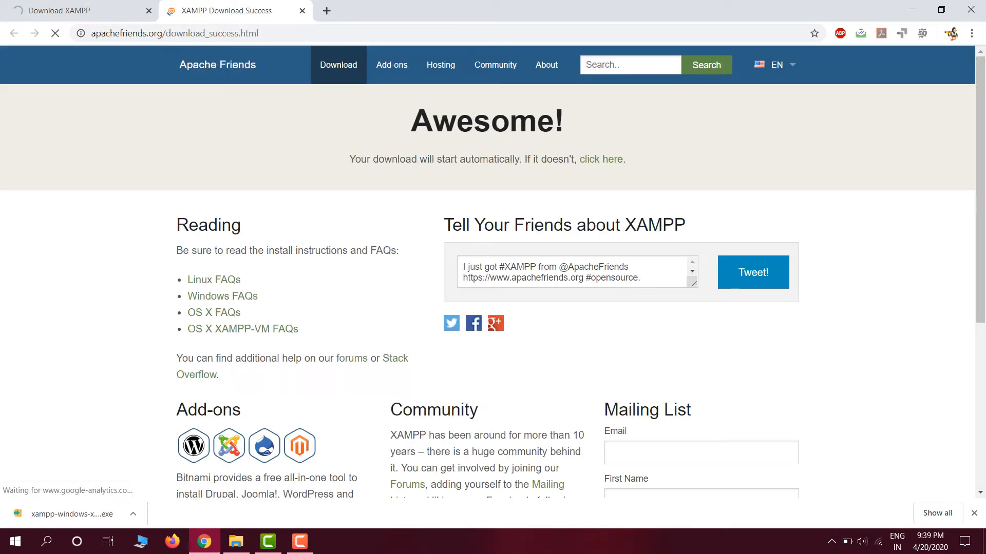
{"action": "scroll", "coordinate": [493, 272], "scroll_direction": "down", "scroll_amount": 3}
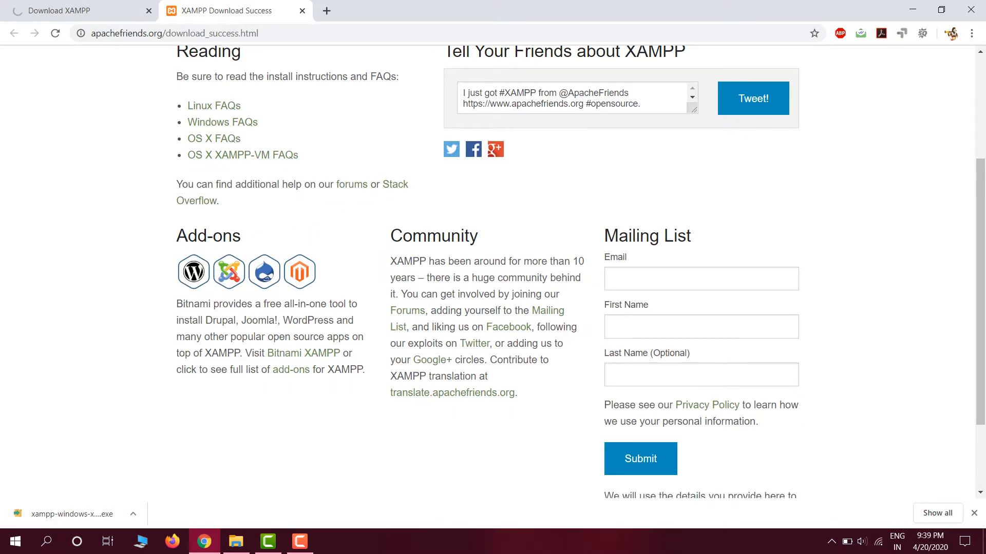
{"action": "scroll", "coordinate": [493, 272], "scroll_direction": "up", "scroll_amount": 3}
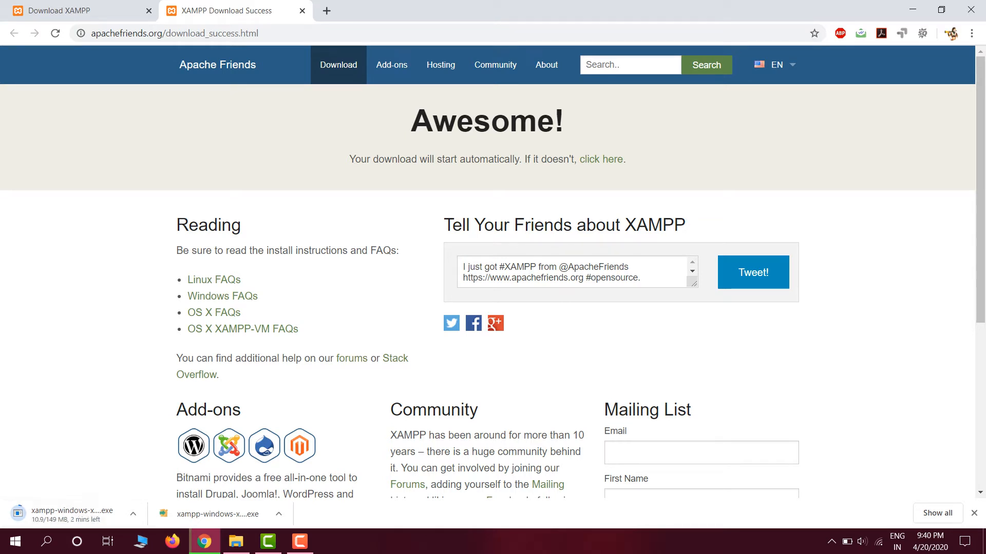
{"action": "left_click", "coordinate": [300, 542]}
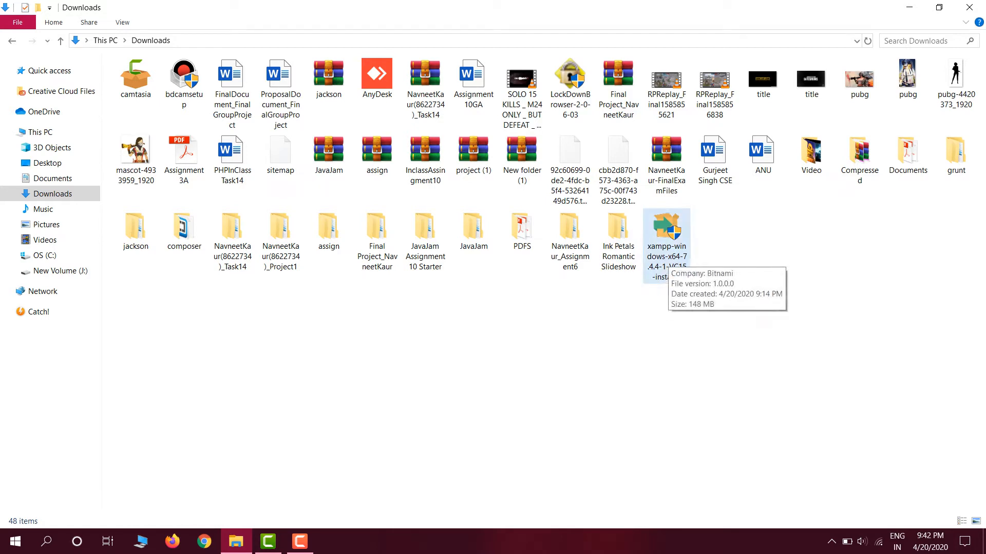
- Run the xampp-windows-x64-7.4.4-1-VC15-installer file from Downloads, allow it to install anyway, and keep all components selected
{"action": "double_click", "coordinate": [666, 242]}
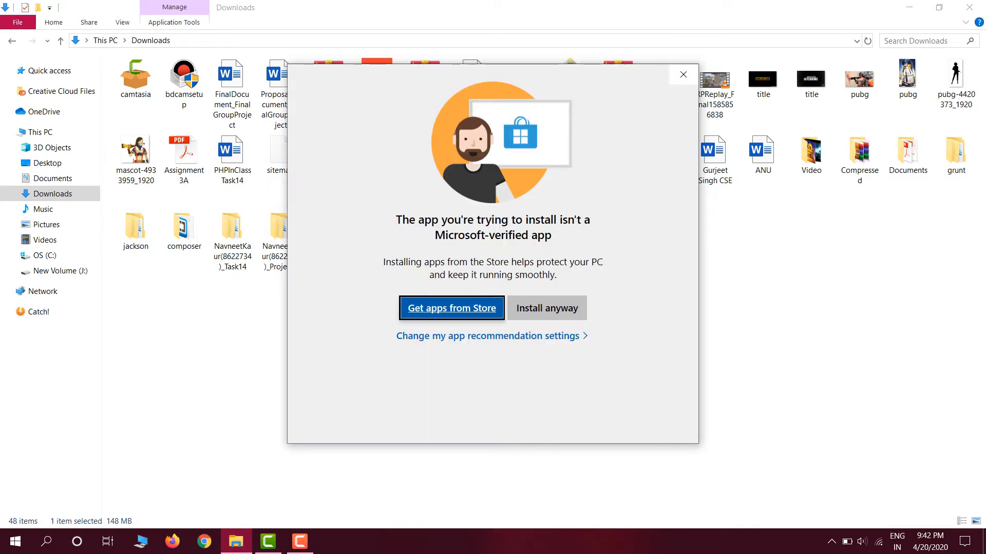
{"action": "left_click", "coordinate": [547, 308]}
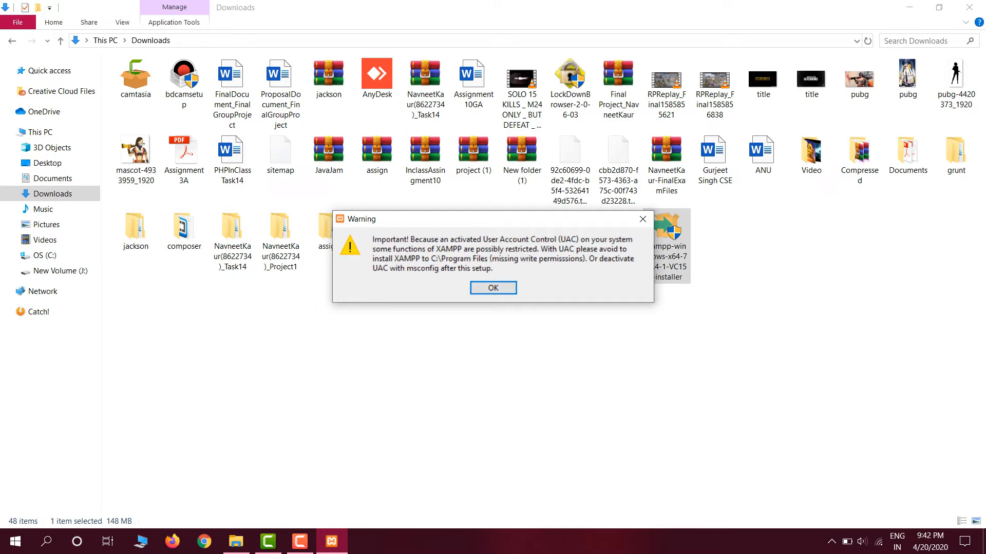
{"action": "key", "text": "Return"}
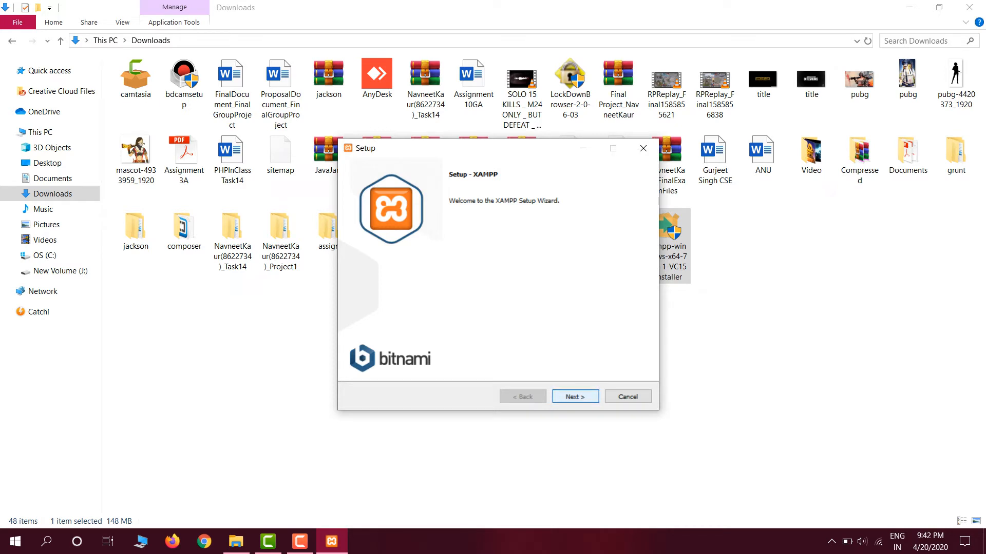
{"action": "key", "text": "Return"}
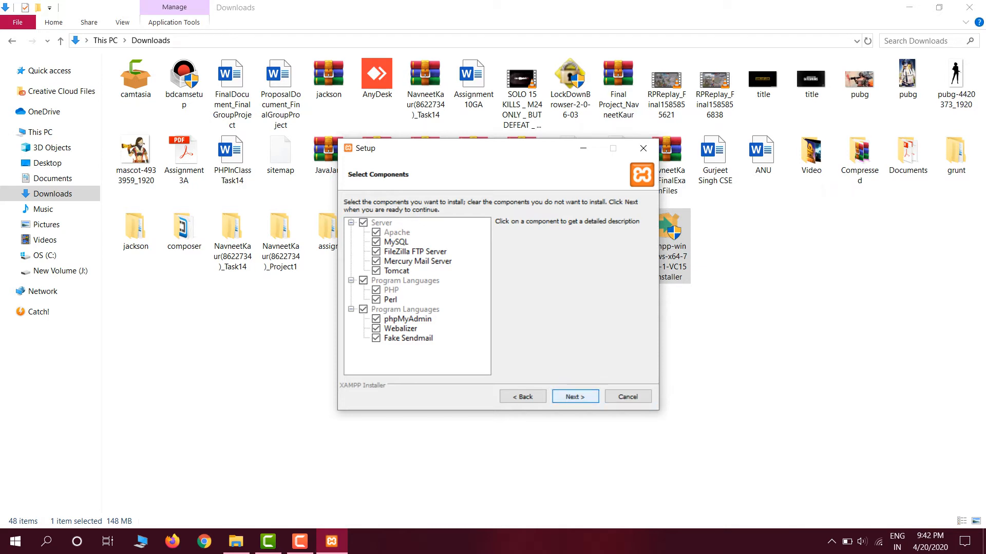
{"action": "key", "text": "Return"}
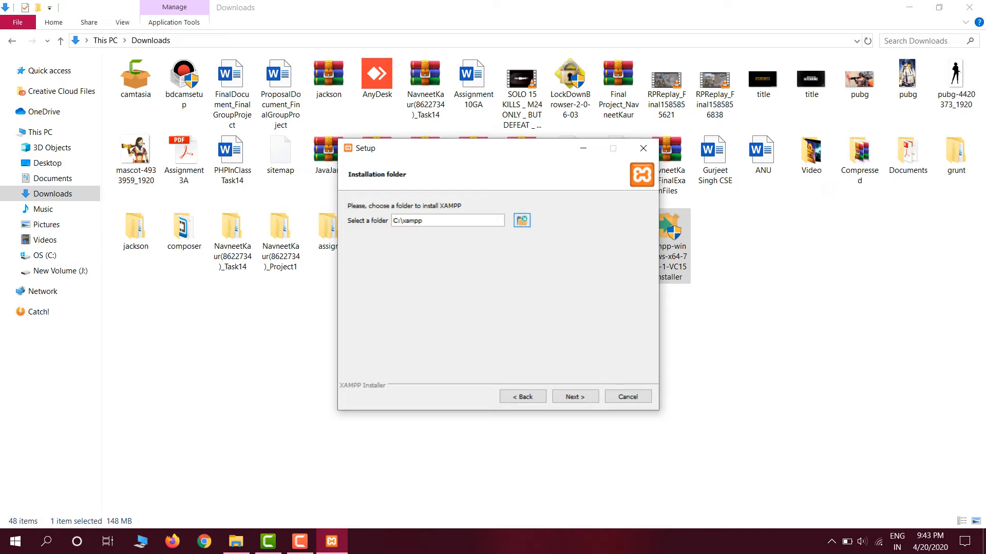
- Try to use the existing XAMPPP folder on the Desktop as the XAMPP installation folder
{"action": "left_click", "coordinate": [521, 220]}
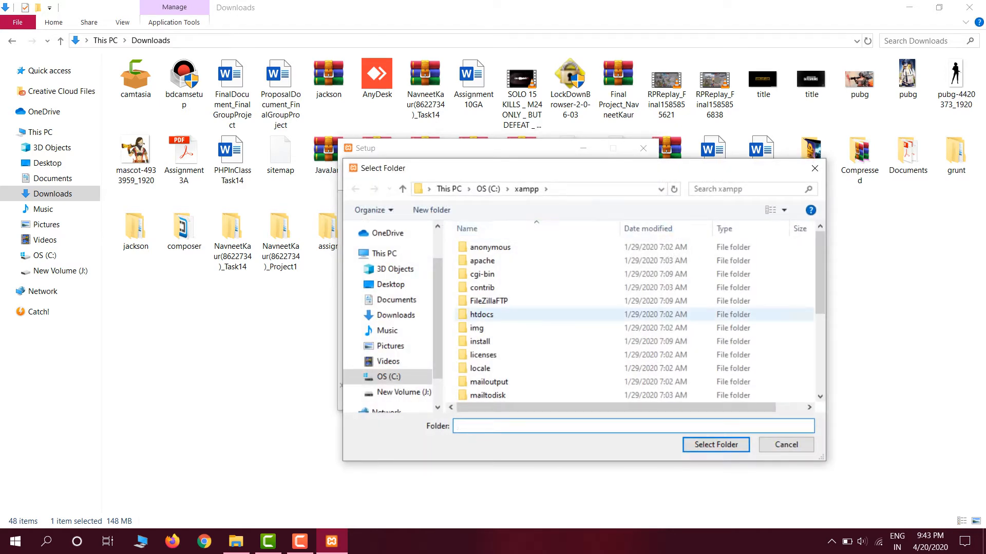
{"action": "left_click", "coordinate": [391, 285]}
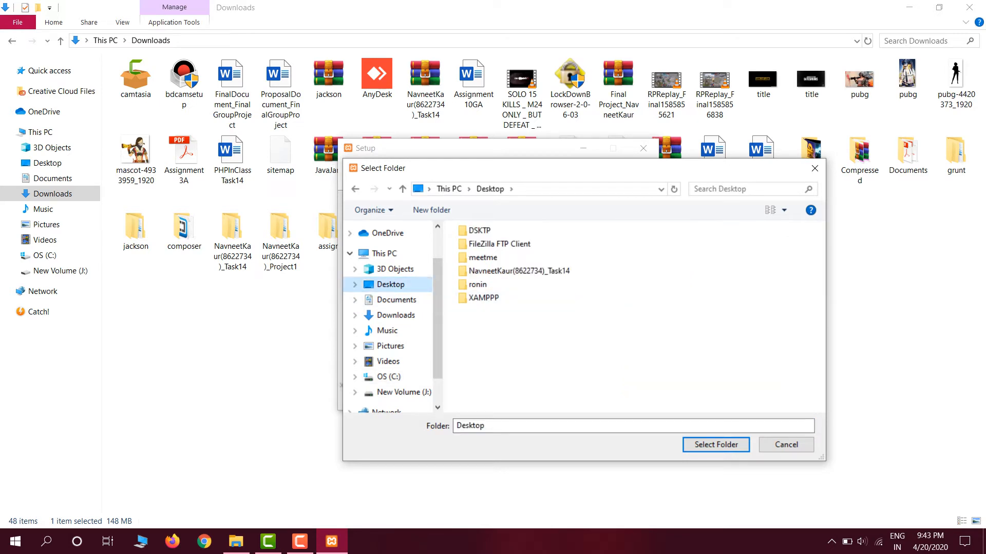
{"action": "left_click", "coordinate": [500, 298]}
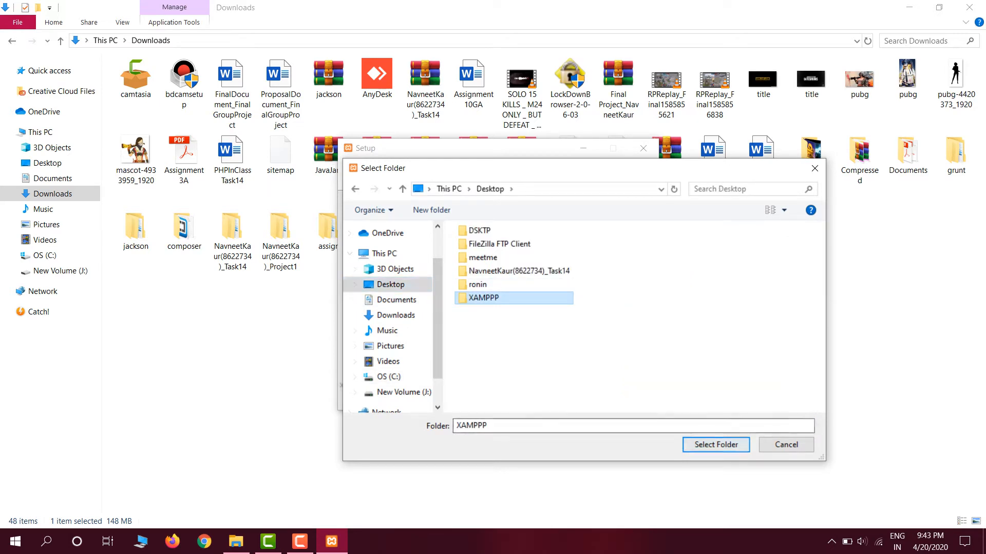
{"action": "left_click", "coordinate": [716, 445]}
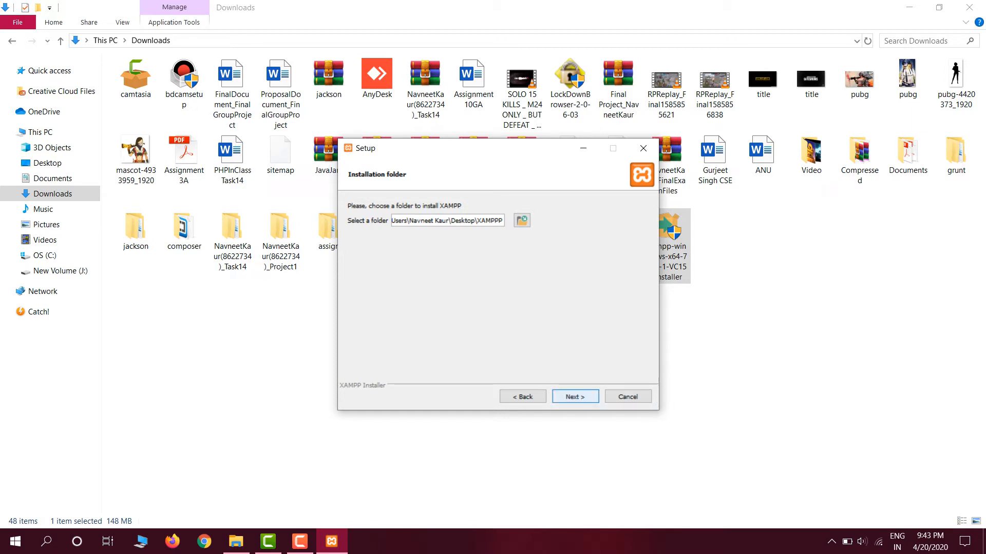
{"action": "key", "text": "Return"}
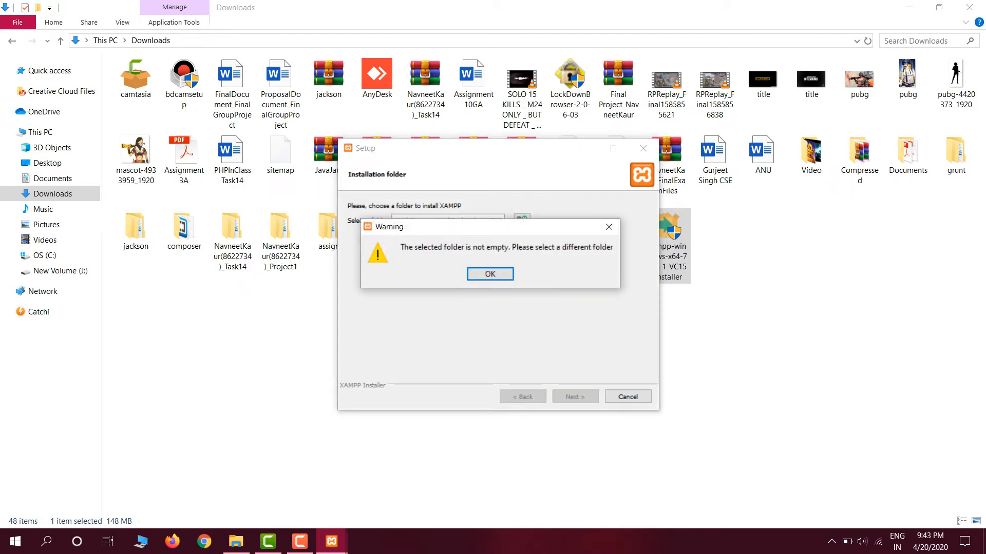
{"action": "key", "text": "Return"}
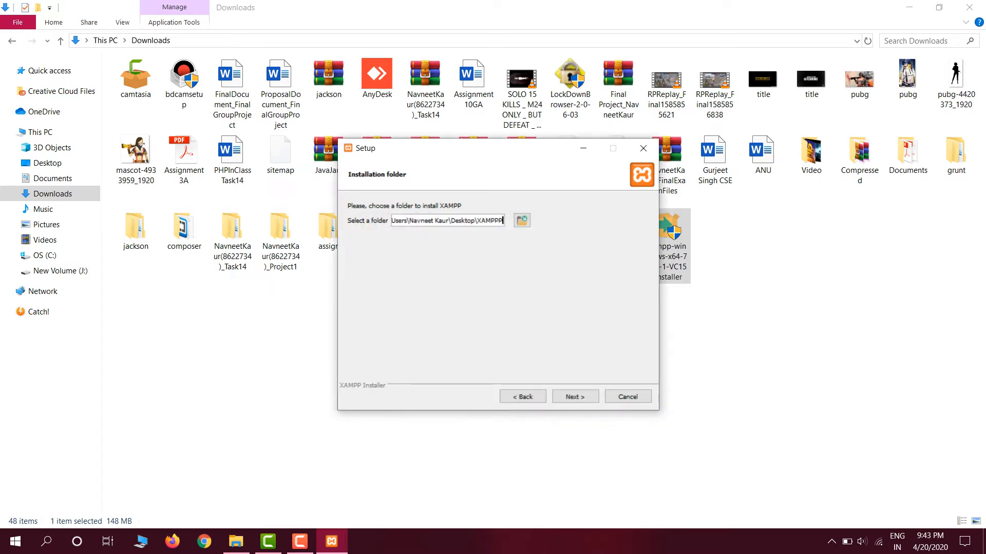
{"action": "left_click", "coordinate": [299, 541]}
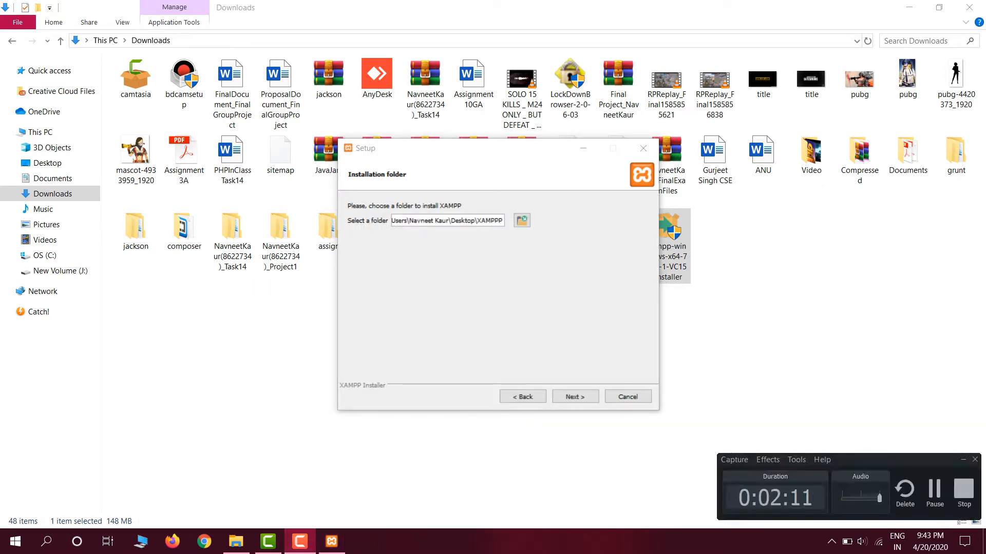
{"action": "left_click", "coordinate": [934, 490]}
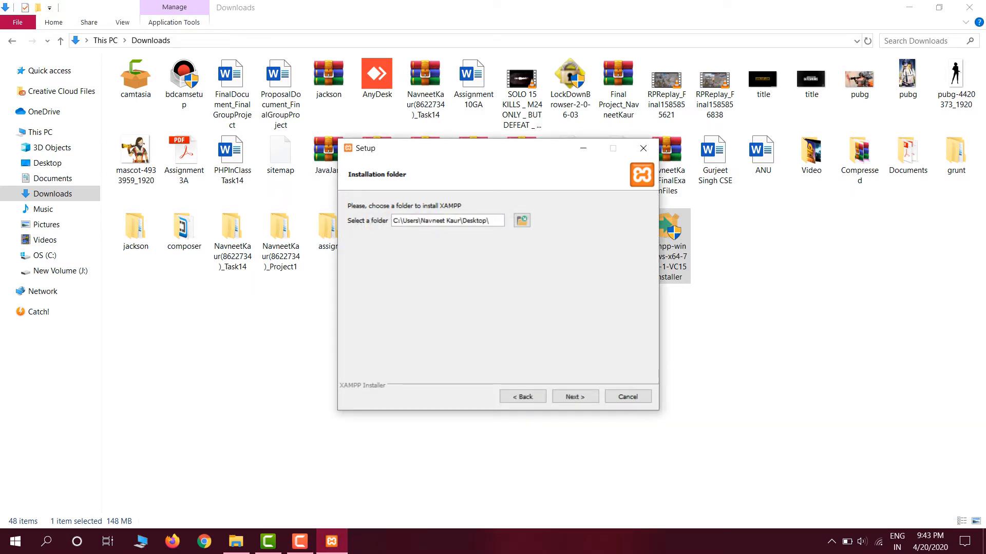
- Create a new folder named XAMPPPP on the Desktop and accept it as the XAMPP installation folder
{"action": "left_click", "coordinate": [521, 220]}
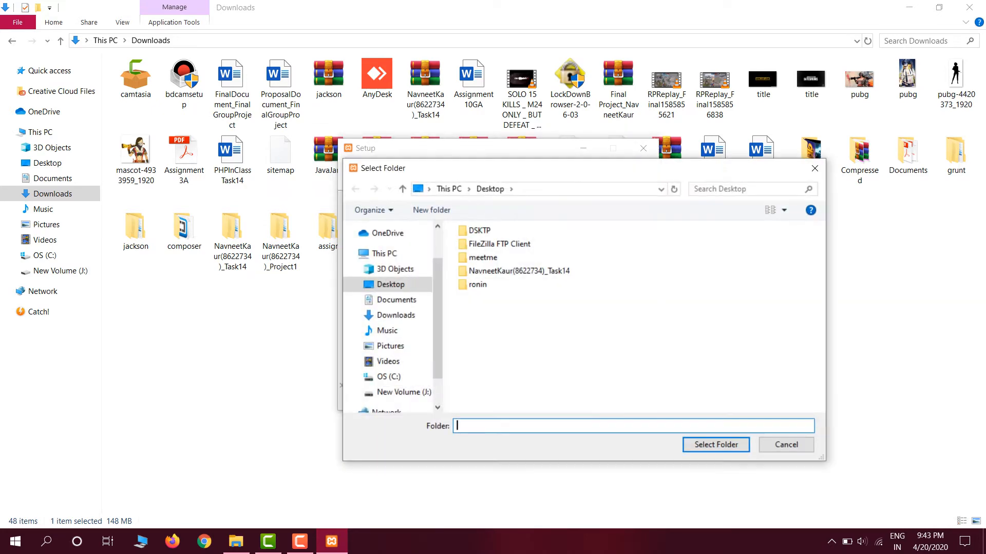
{"action": "right_click", "coordinate": [563, 308]}
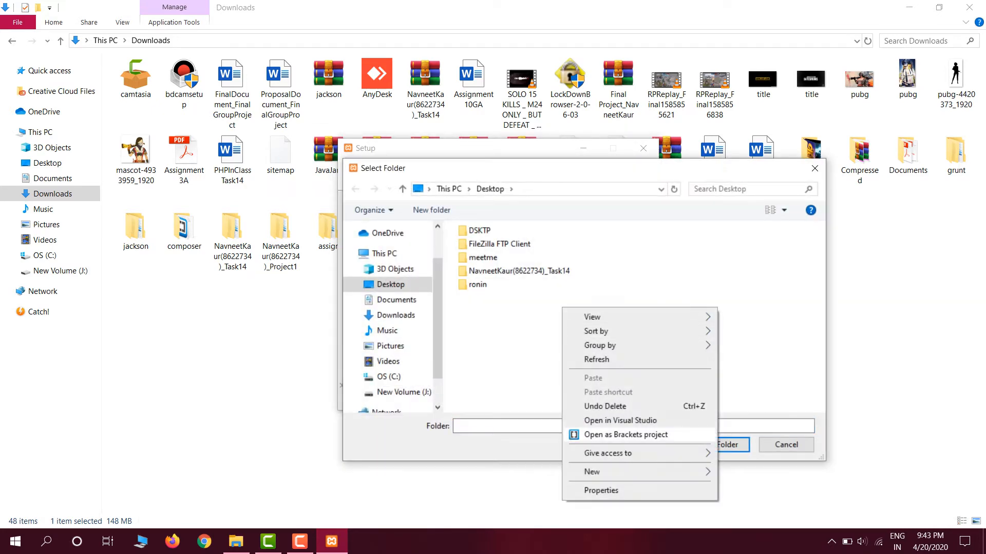
{"action": "mouse_move", "coordinate": [591, 471]}
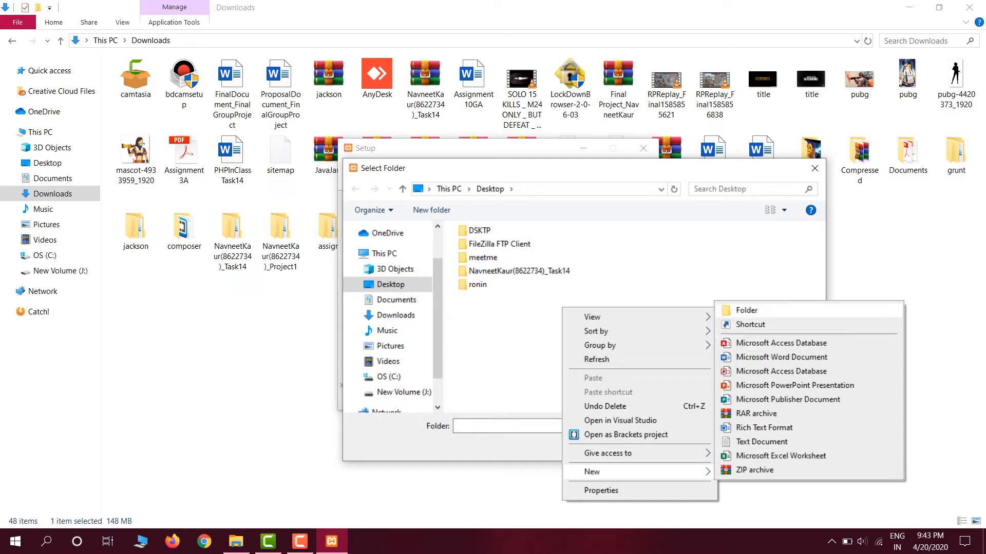
{"action": "left_click", "coordinate": [747, 310]}
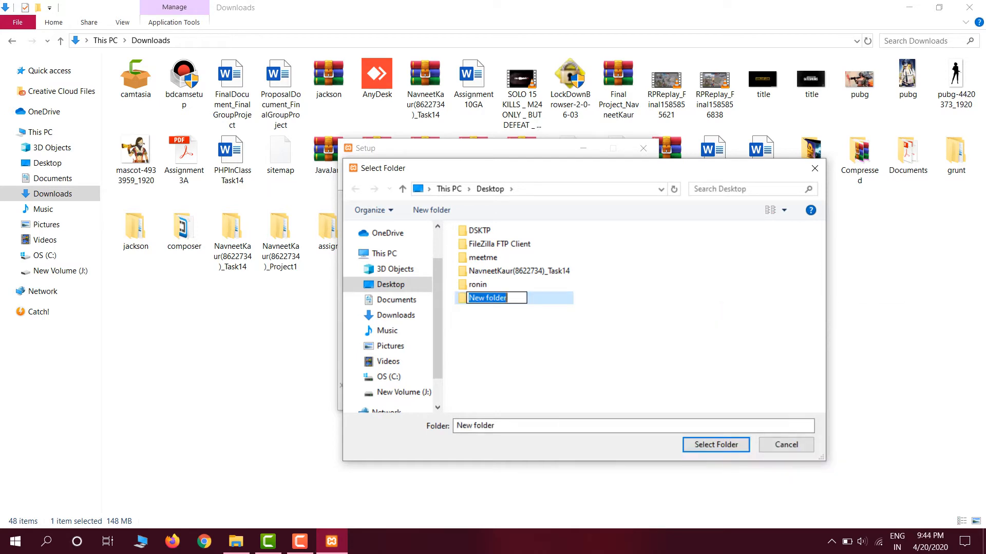
{"action": "type", "text": "XAMPPPP"}
{"action": "key", "text": "Return"}
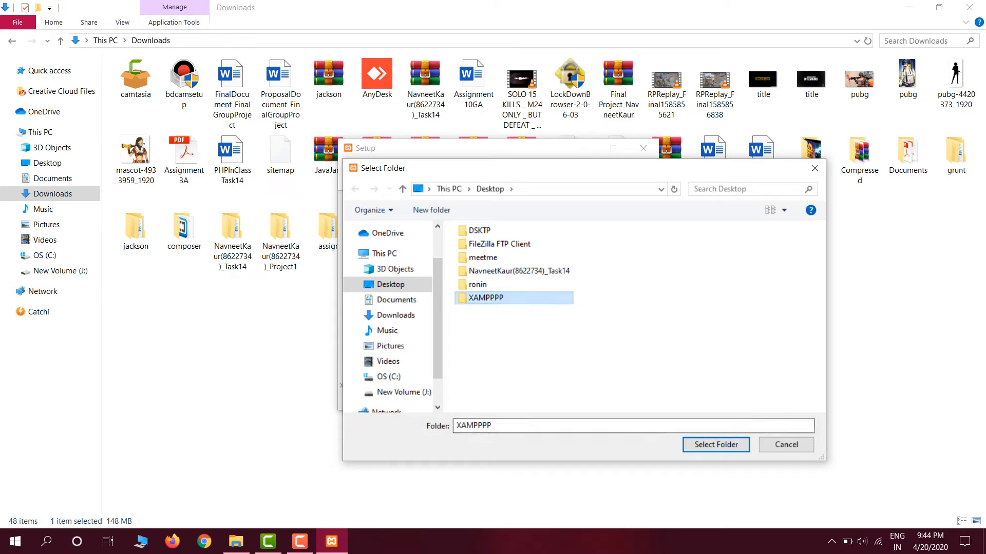
{"action": "key", "text": "Return"}
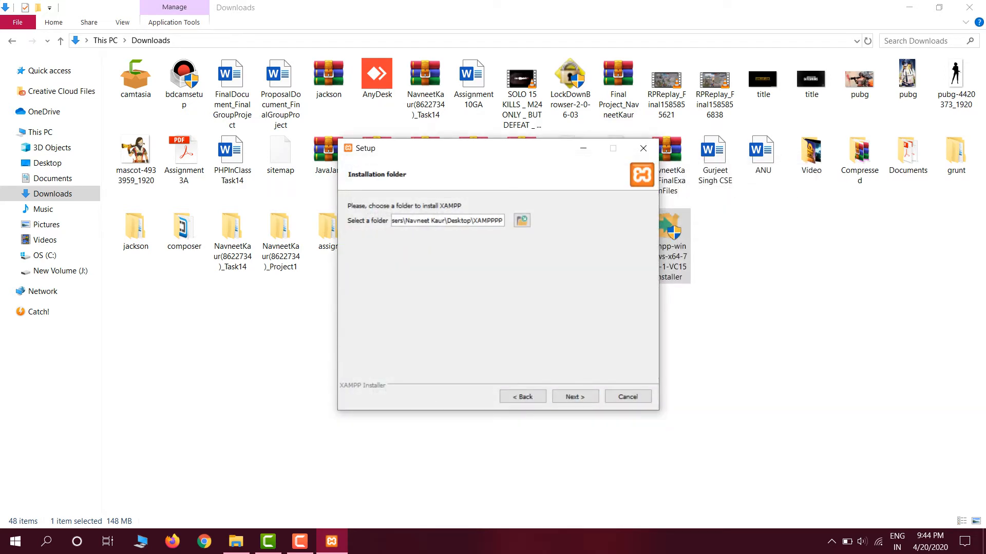
{"action": "key", "text": "Return"}
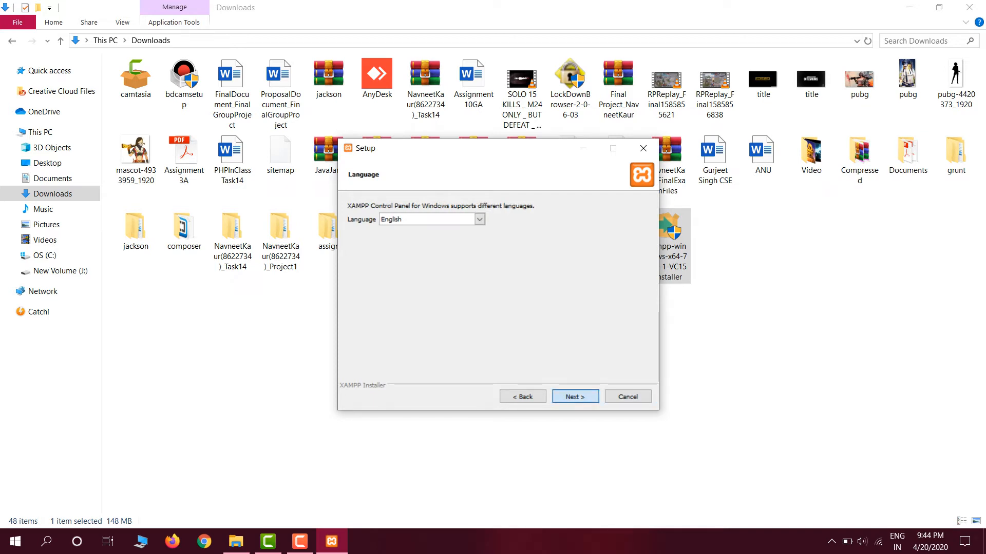
- Keep English as the Control Panel language and start installing XAMPP, returning to the setup wizard from the Bitnami web page
{"action": "left_click", "coordinate": [575, 397]}
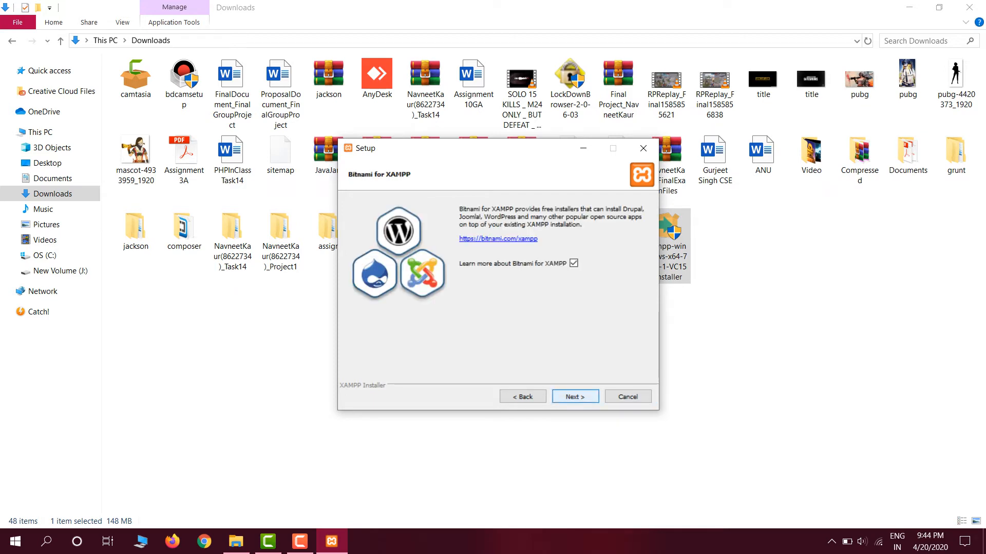
{"action": "left_click", "coordinate": [574, 397]}
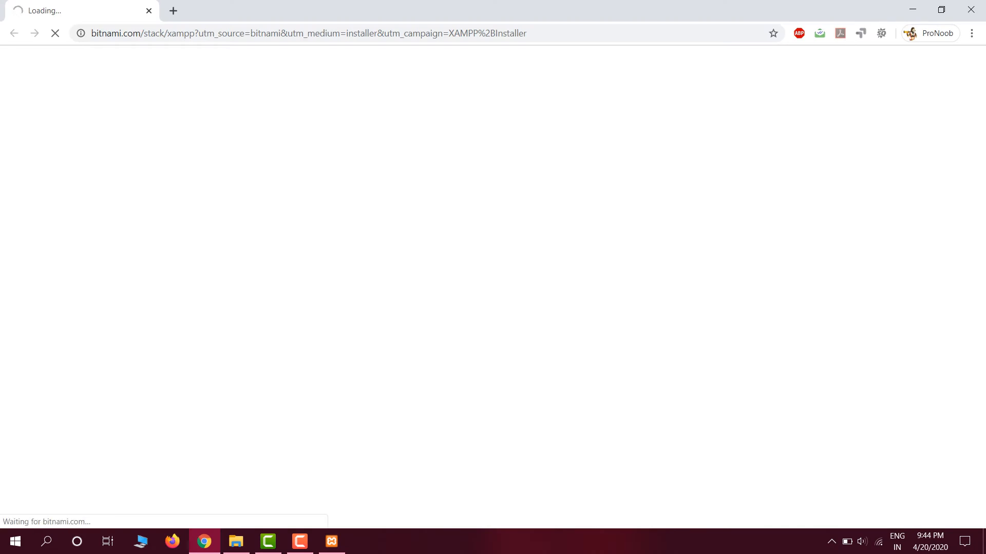
{"action": "left_click", "coordinate": [331, 541]}
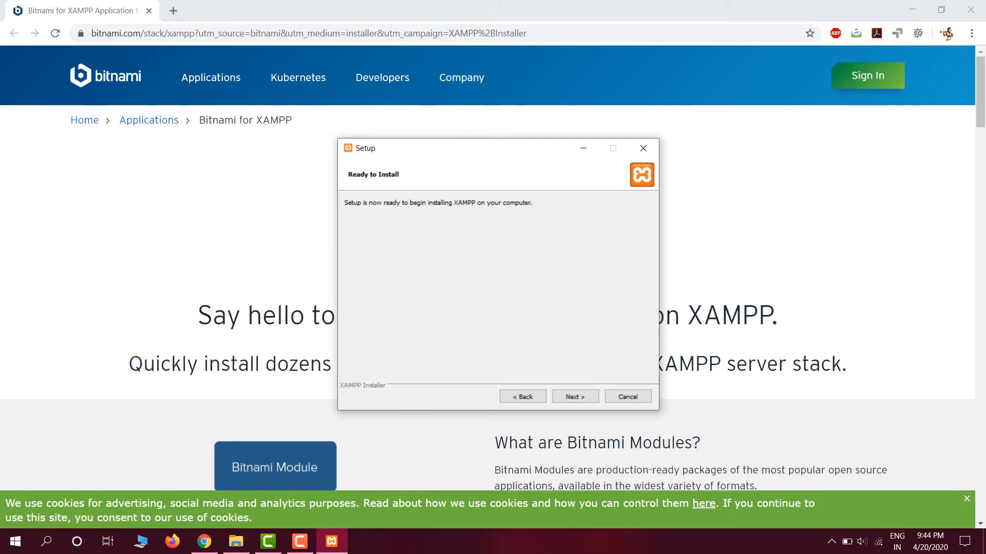
{"action": "left_click", "coordinate": [575, 397]}
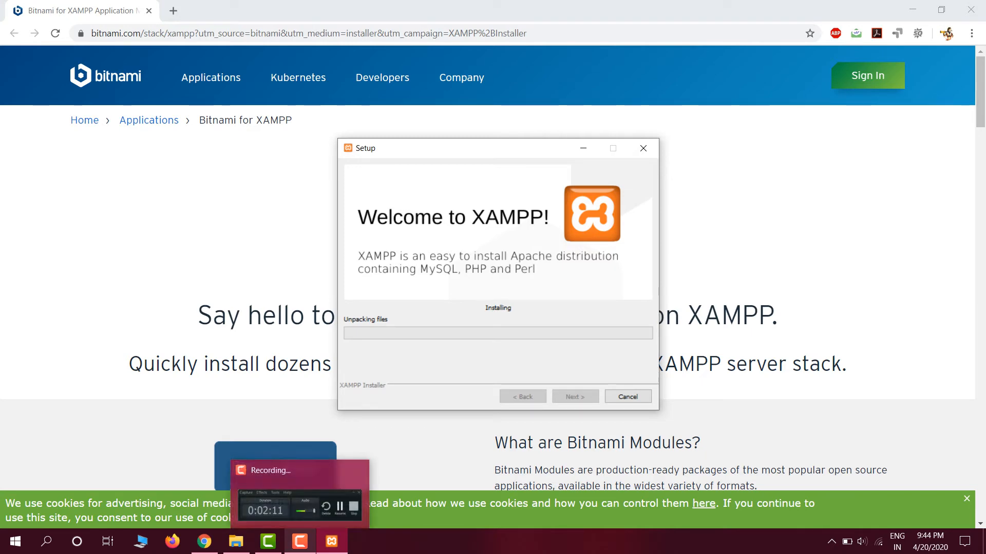
{"action": "left_click", "coordinate": [300, 541]}
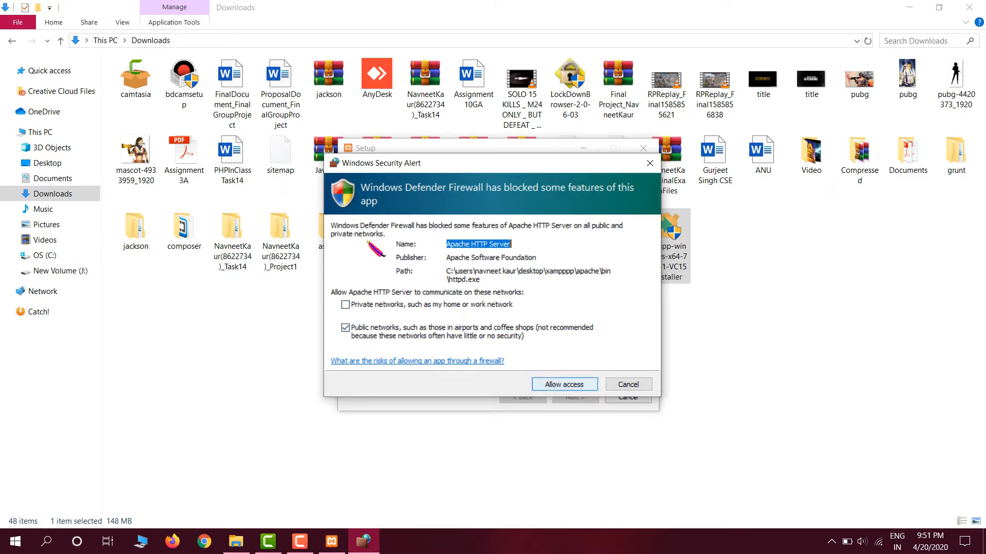
- Allow Apache HTTP Server through the firewall on public networks and finish the setup with the Control Panel set to start
{"action": "left_click", "coordinate": [564, 385]}
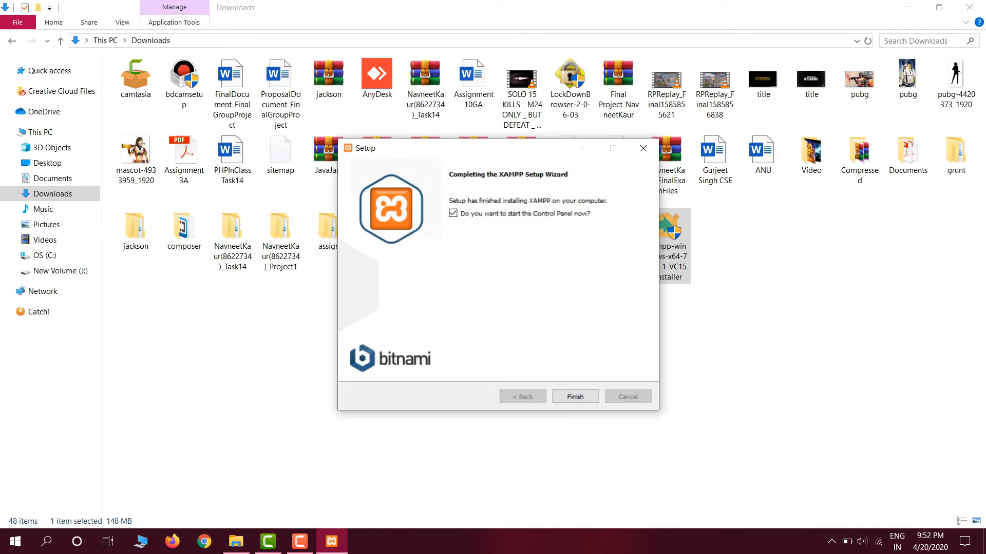
{"action": "key", "text": "Return"}
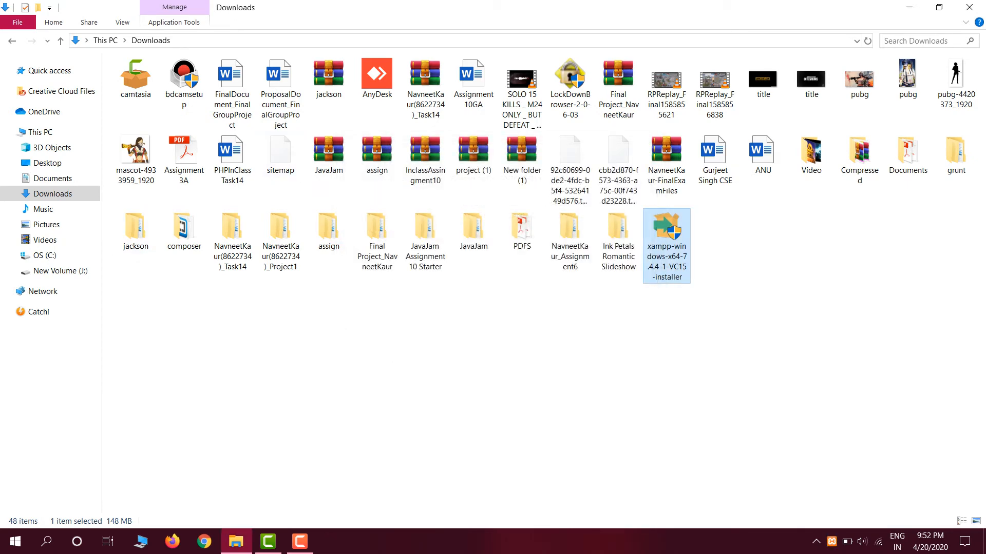
{"action": "left_click", "coordinate": [969, 7]}
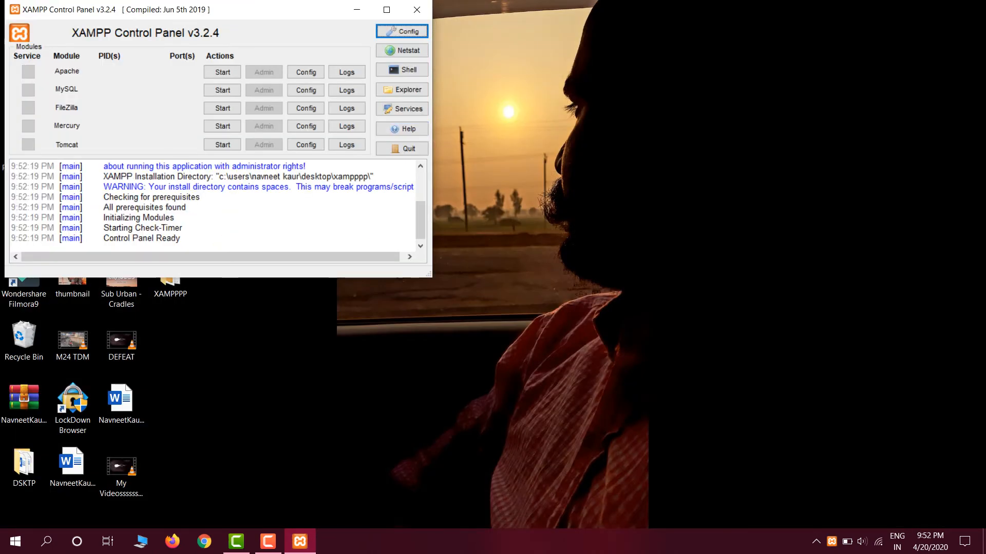
- Move the XAMPP Control Panel window clear of the Desktop icons and open the XAMPPPP folder
{"action": "left_click_drag", "start_coordinate": [287, 10], "coordinate": [486, 113]}
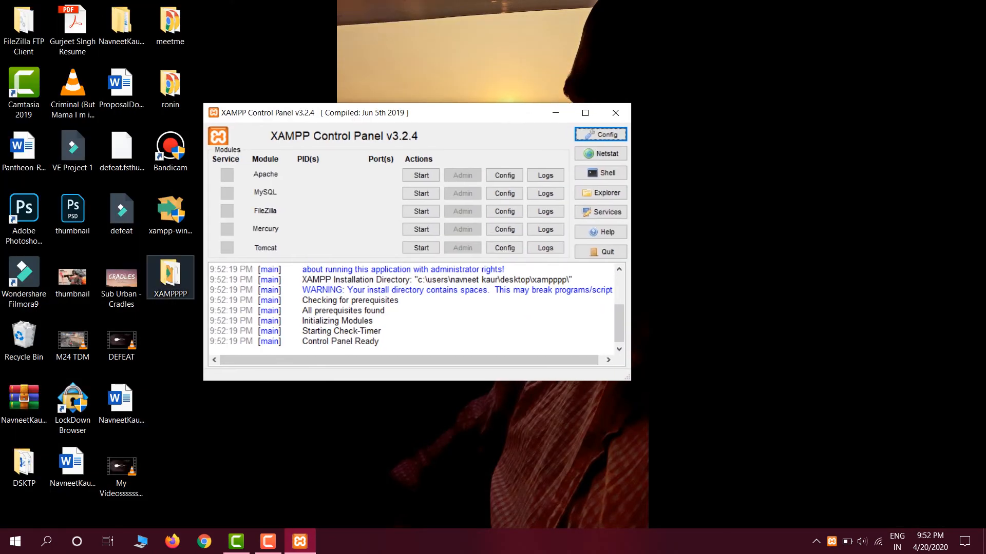
{"action": "left_click", "coordinate": [170, 277]}
{"action": "double_click", "coordinate": [171, 278]}
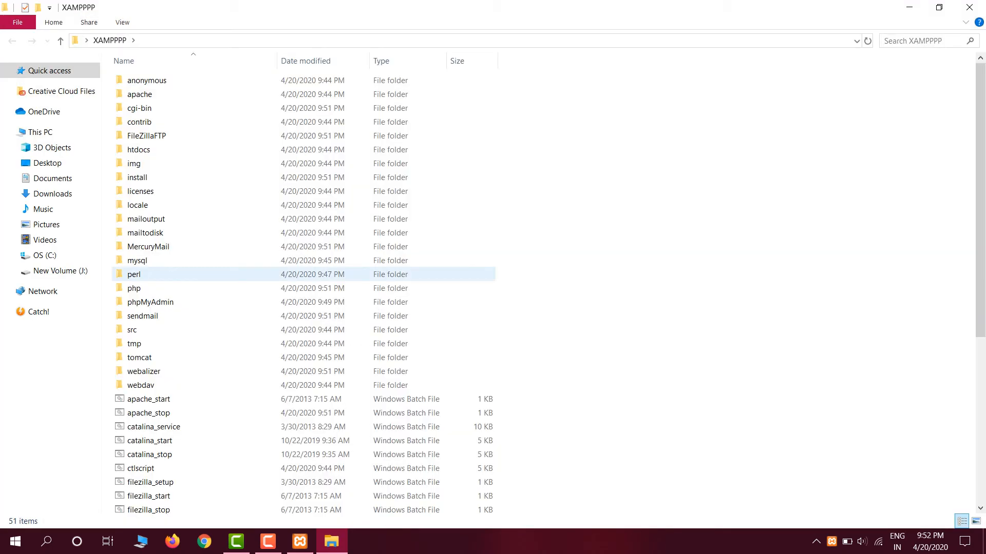
- Look through the XAMPPPP folder, view the contents of its htdocs subfolder and return to the parent folder
{"action": "scroll", "coordinate": [303, 288], "scroll_direction": "down", "scroll_amount": 6}
{"action": "scroll", "coordinate": [303, 246], "scroll_direction": "up", "scroll_amount": 6}
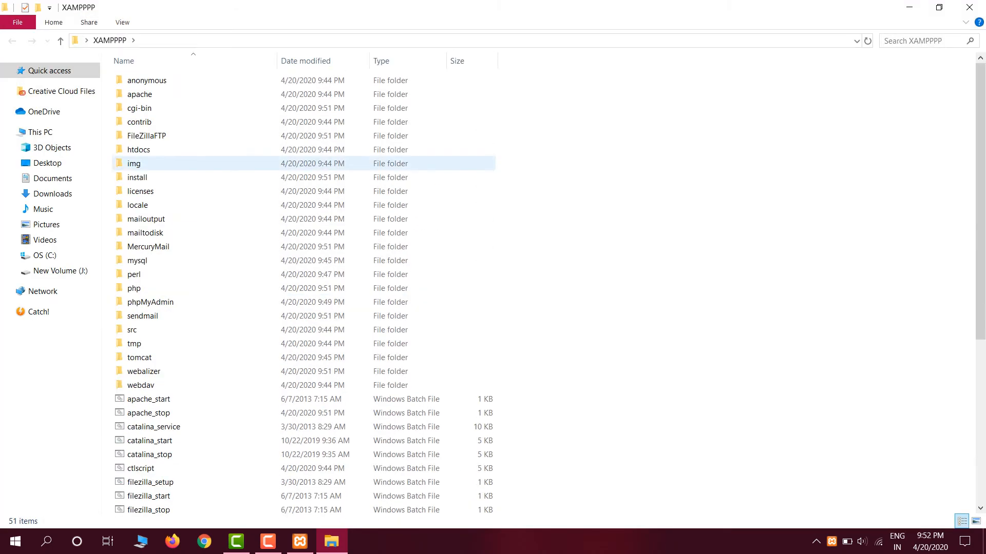
{"action": "double_click", "coordinate": [154, 150]}
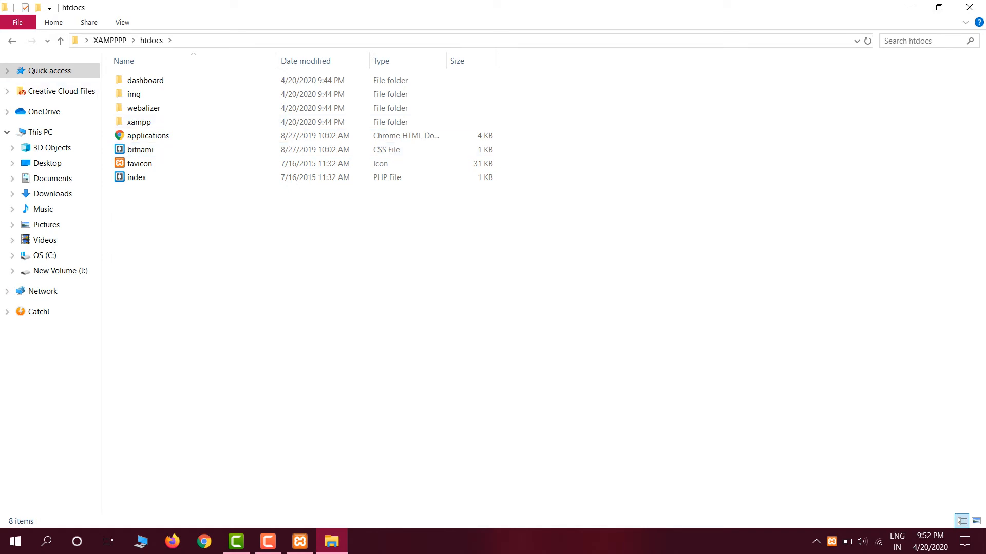
{"action": "key", "text": "alt+Left"}
- Launch xampp-control from the XAMPPPP folder and start the Apache and MySQL modules in its Control Panel
{"action": "scroll", "coordinate": [303, 382], "scroll_direction": "down", "scroll_amount": 7}
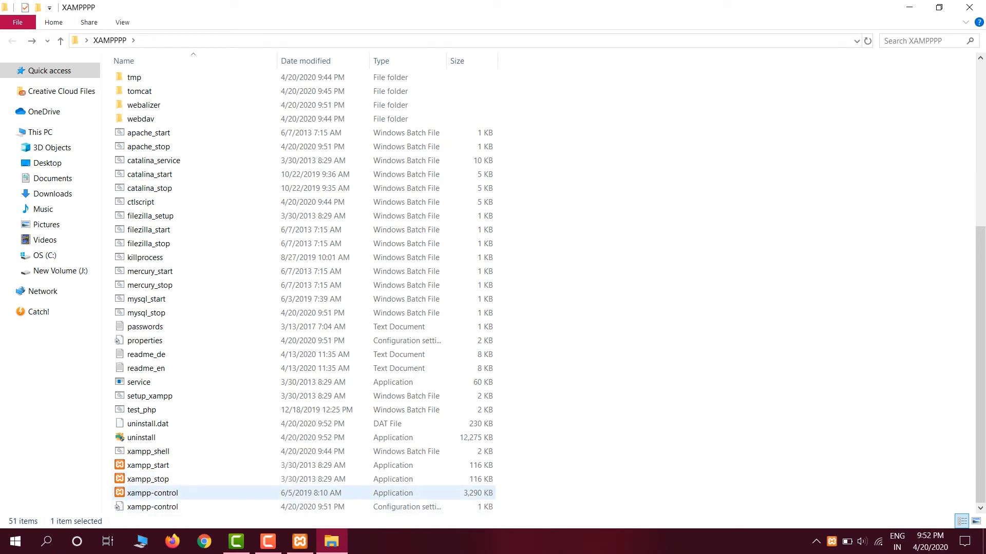
{"action": "left_click", "coordinate": [152, 493]}
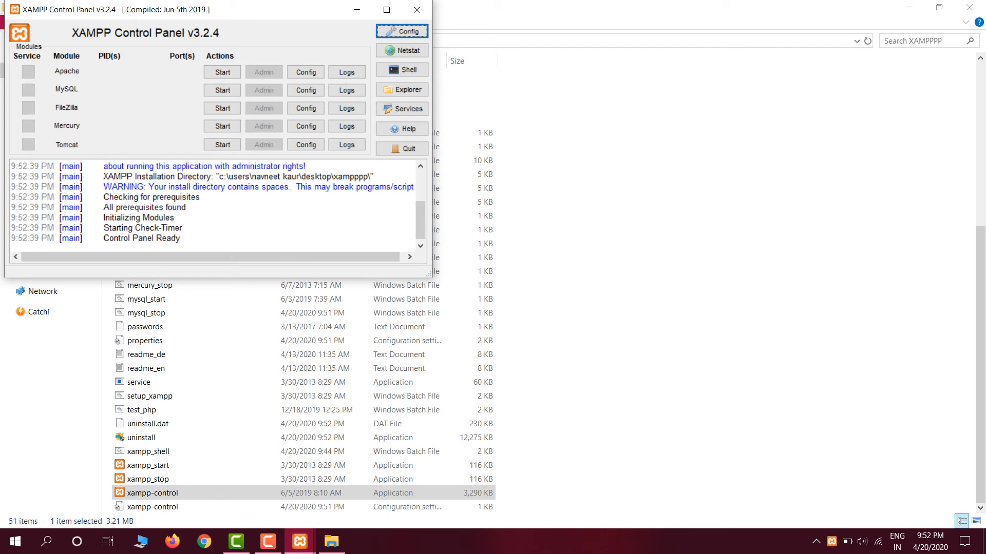
{"action": "left_click_drag", "start_coordinate": [247, 10], "coordinate": [444, 81]}
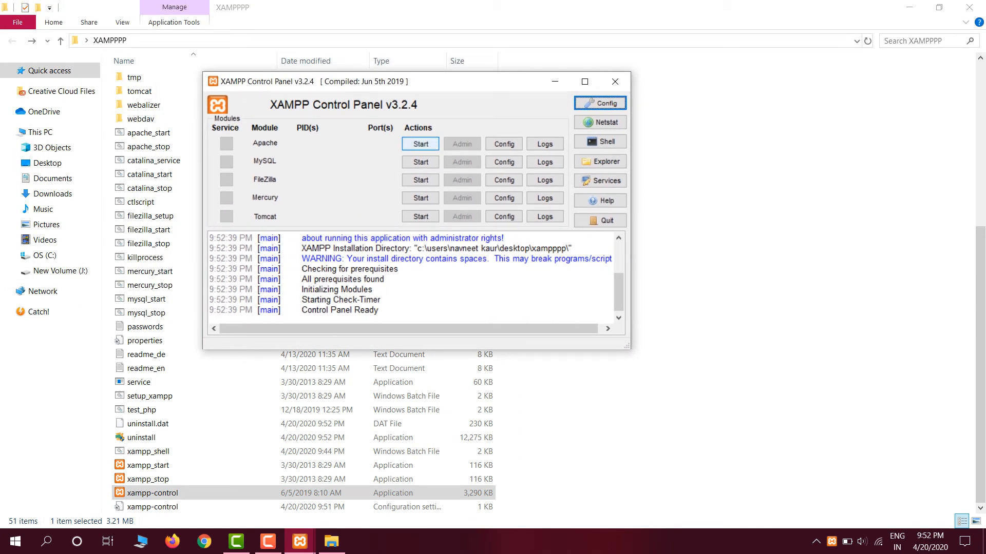
{"action": "left_click", "coordinate": [421, 144]}
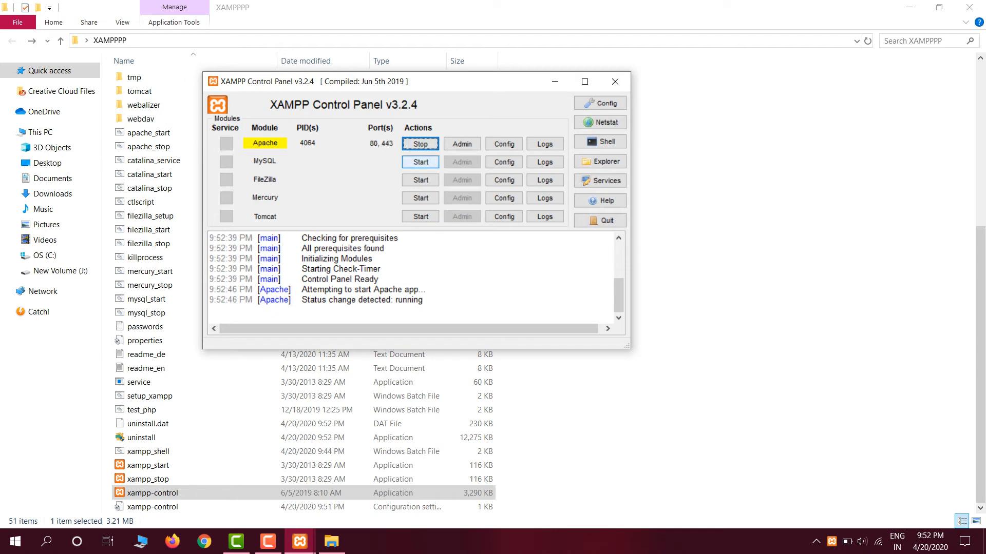
{"action": "left_click", "coordinate": [421, 162]}
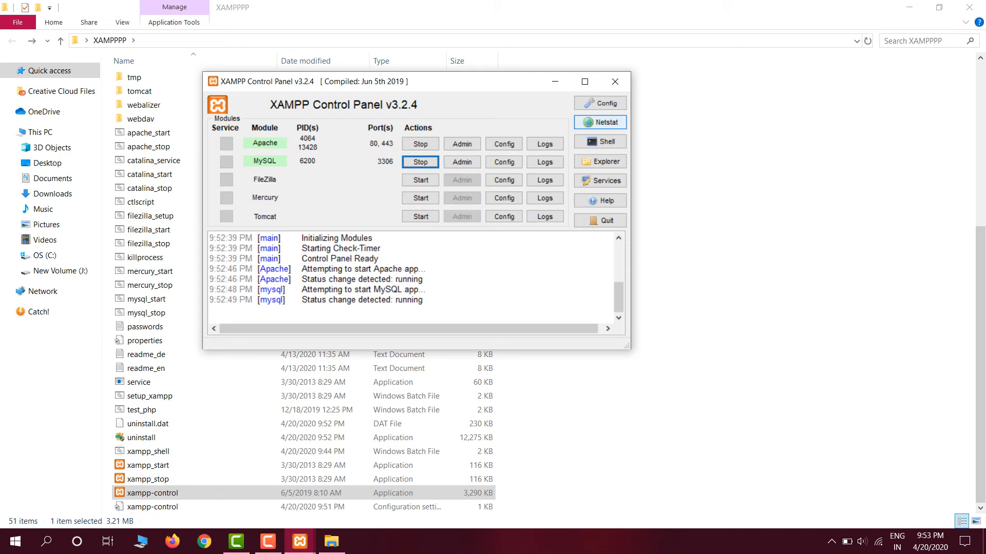
- Check the TCP listening sockets in the Control Panel's Netstat window and close it
{"action": "left_click", "coordinate": [599, 122]}
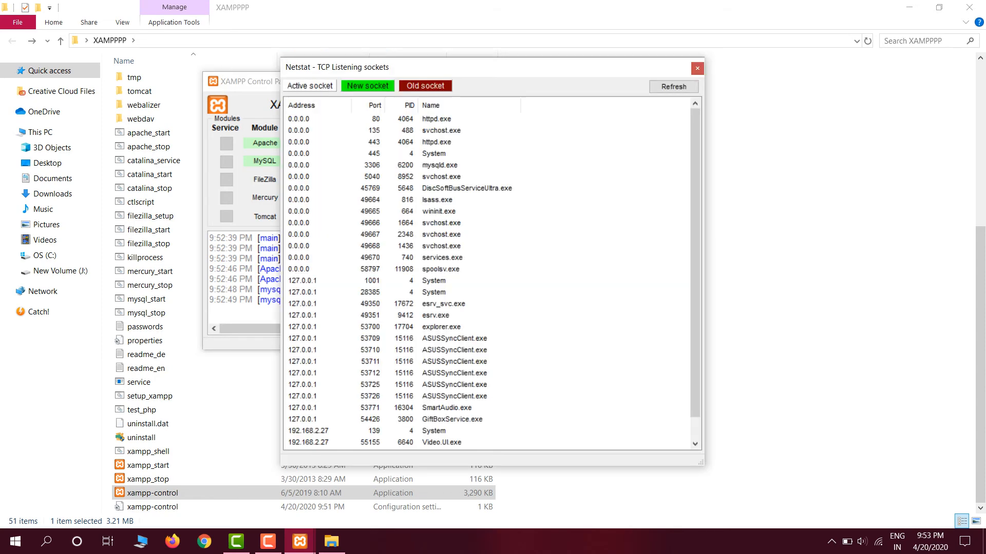
{"action": "scroll", "coordinate": [492, 277], "scroll_direction": "up", "scroll_amount": 1}
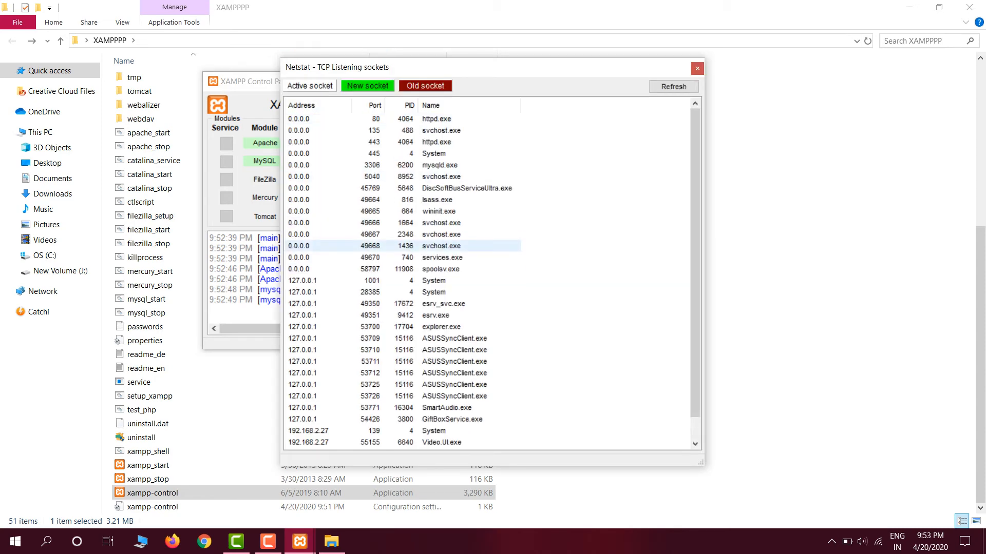
{"action": "left_click", "coordinate": [698, 69]}
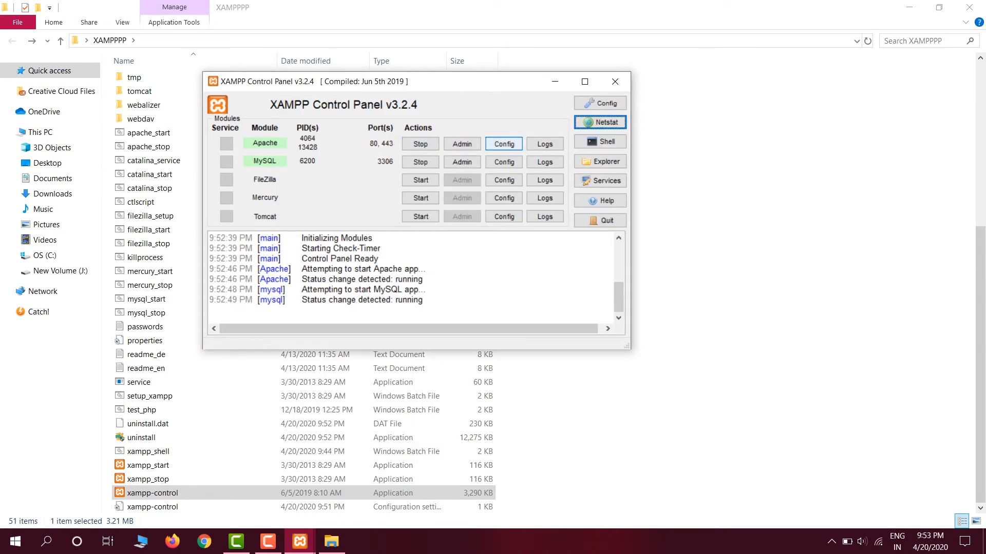
- Open Apache's httpd.conf configuration file, examine the Listen port directives and close the file without editing it
{"action": "left_click", "coordinate": [504, 143]}
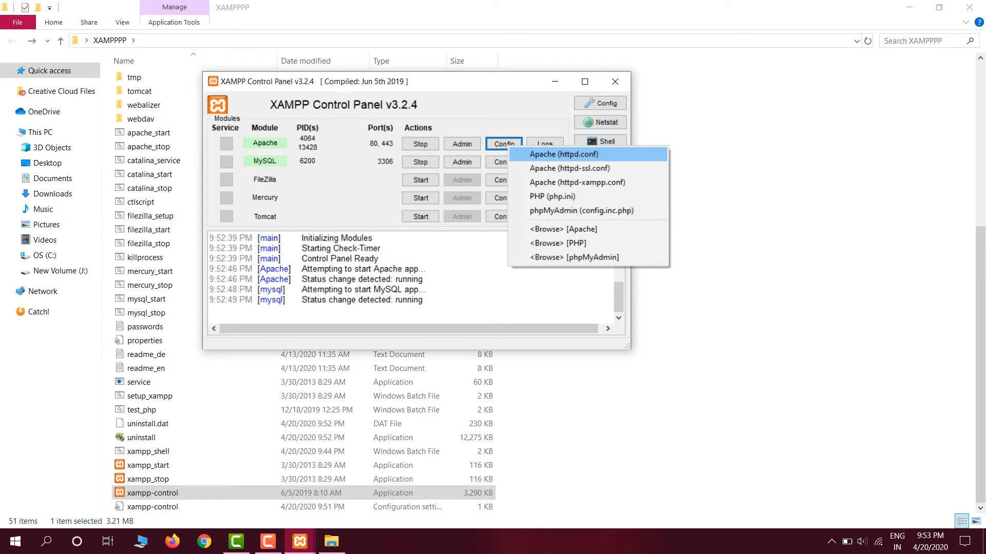
{"action": "left_click", "coordinate": [564, 154]}
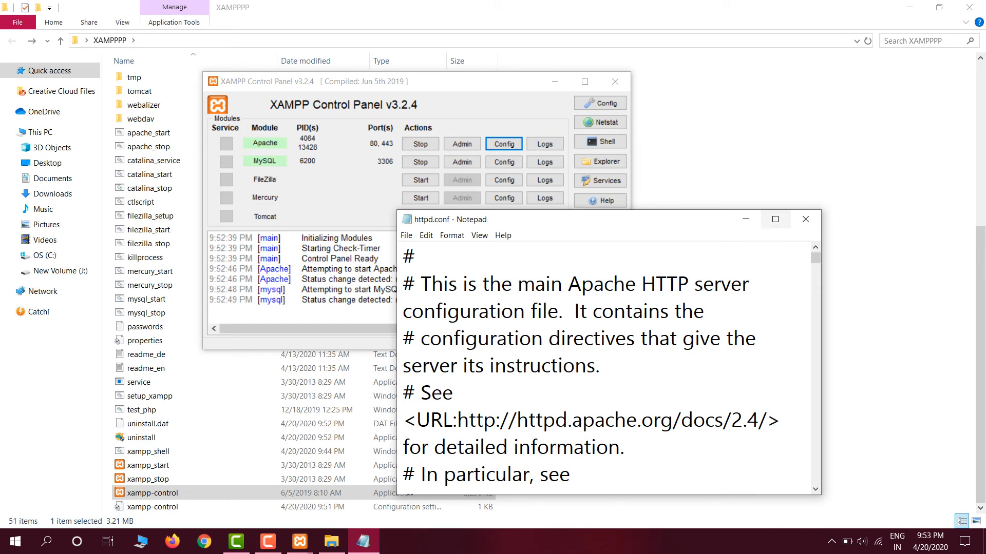
{"action": "left_click", "coordinate": [776, 219]}
{"action": "scroll", "coordinate": [776, 219], "scroll_direction": "down", "scroll_amount": 10}
{"action": "scroll", "coordinate": [487, 277], "scroll_direction": "down", "scroll_amount": 12}
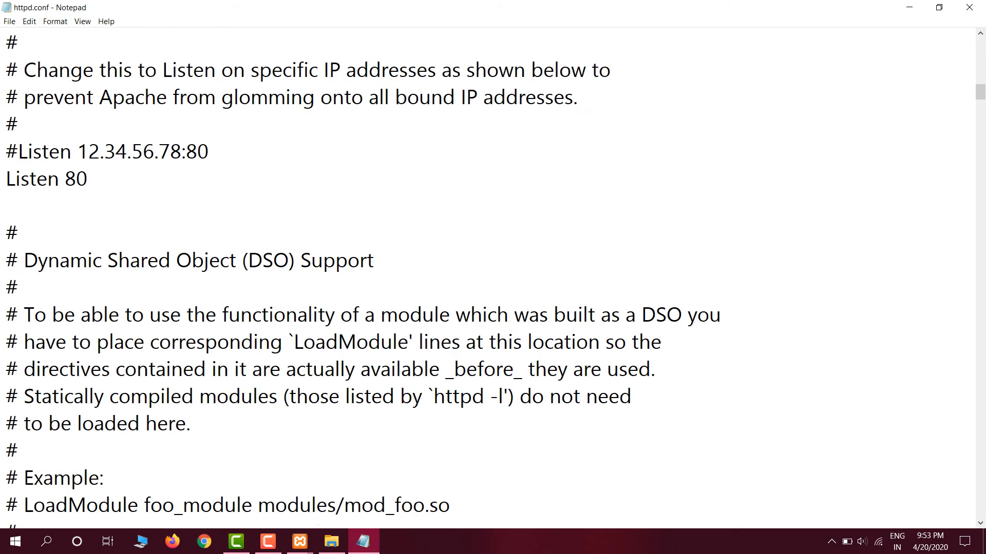
{"action": "scroll", "coordinate": [487, 278], "scroll_direction": "up", "scroll_amount": 5}
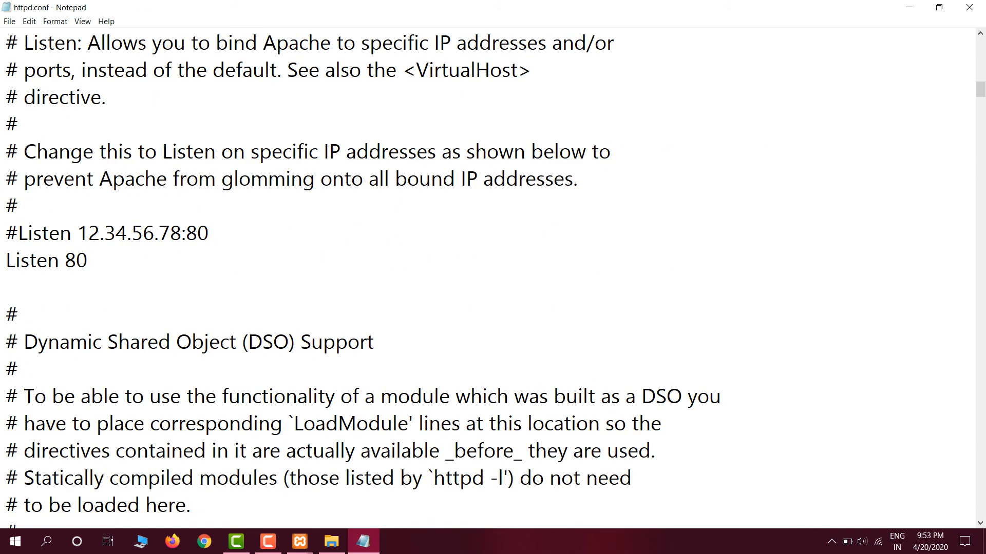
{"action": "left_click_drag", "start_coordinate": [19, 233], "coordinate": [88, 261]}
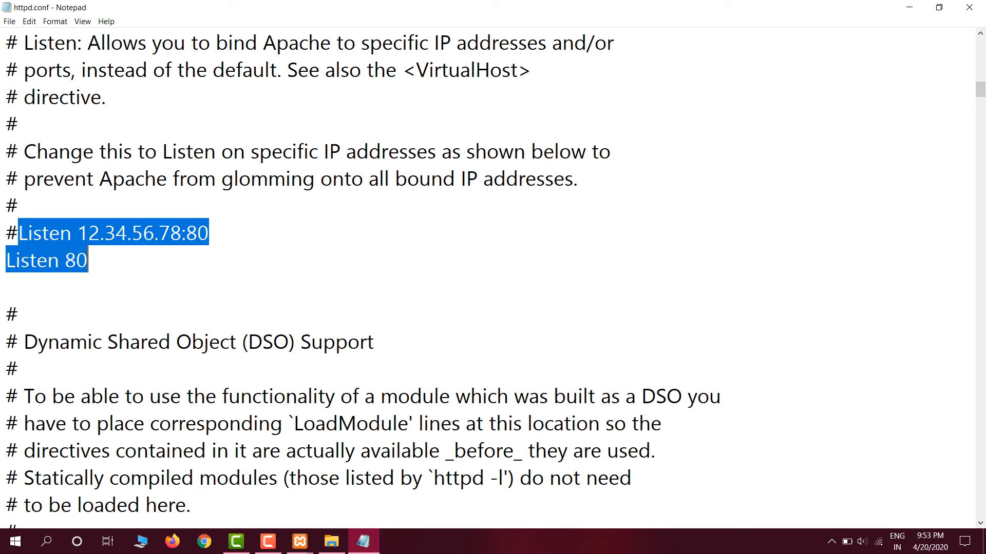
{"action": "left_click", "coordinate": [88, 261]}
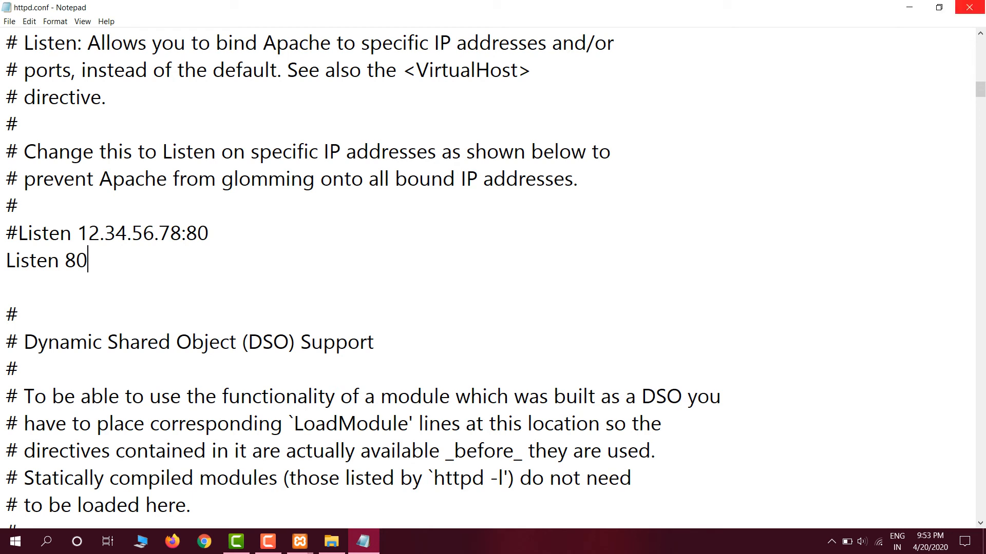
{"action": "left_click", "coordinate": [970, 7]}
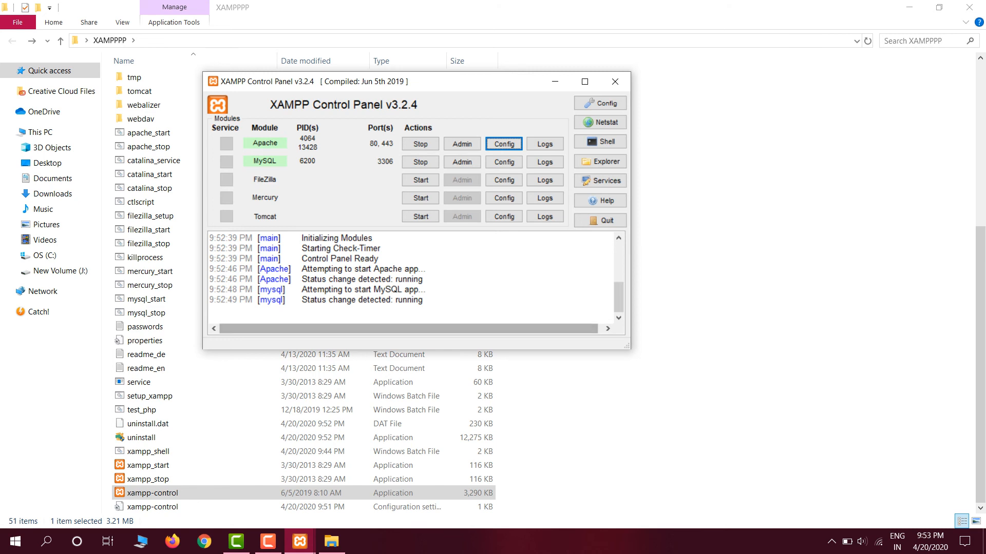
- Open Task Manager, look through the running processes beginning with M, and close it
{"action": "mouse_move", "coordinate": [618, 298]}
{"action": "left_mouse_down"}
{"action": "mouse_move", "coordinate": [618, 257]}
{"action": "mouse_move", "coordinate": [619, 298]}
{"action": "left_mouse_up"}
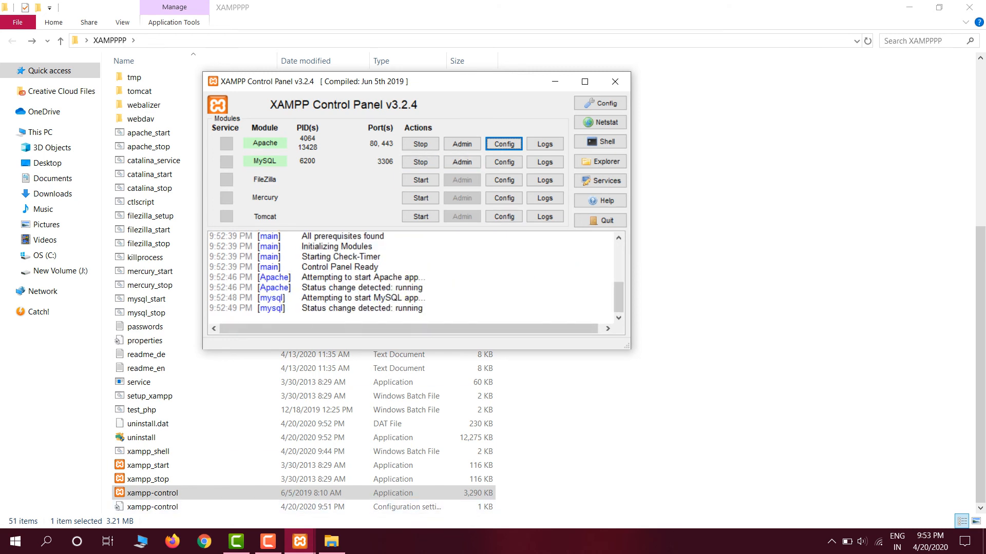
{"action": "right_click", "coordinate": [366, 542]}
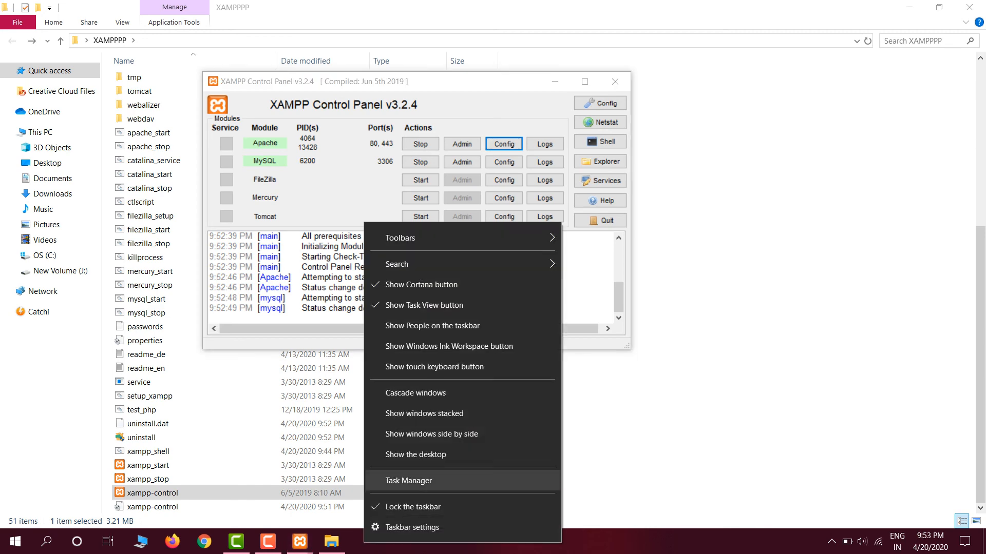
{"action": "left_click", "coordinate": [409, 480]}
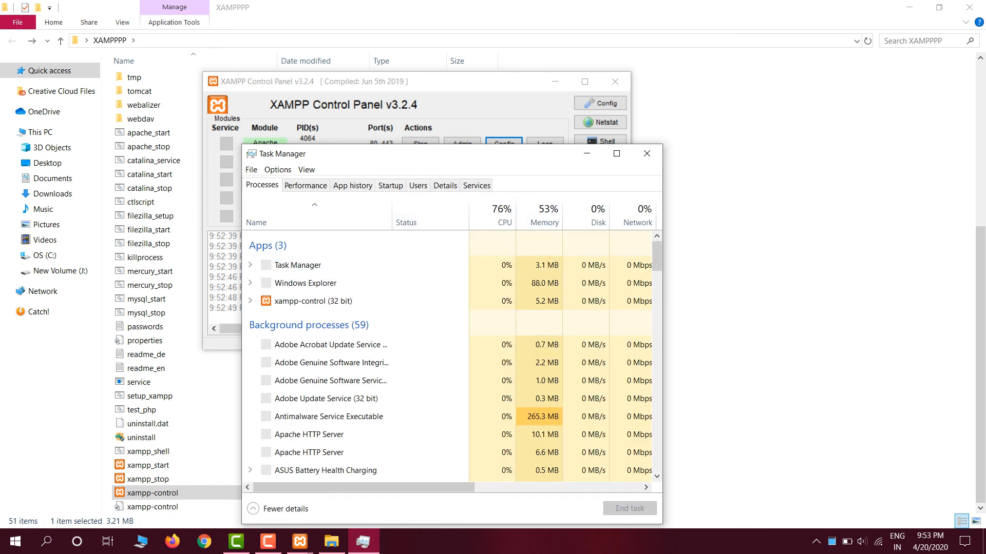
{"action": "key", "text": "m"}
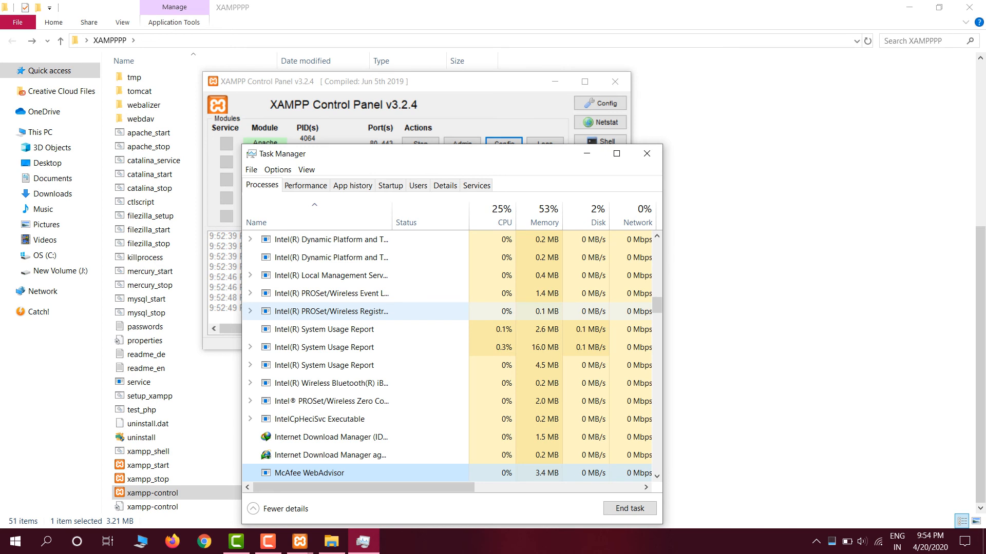
{"action": "scroll", "coordinate": [354, 324], "scroll_direction": "down", "scroll_amount": 2}
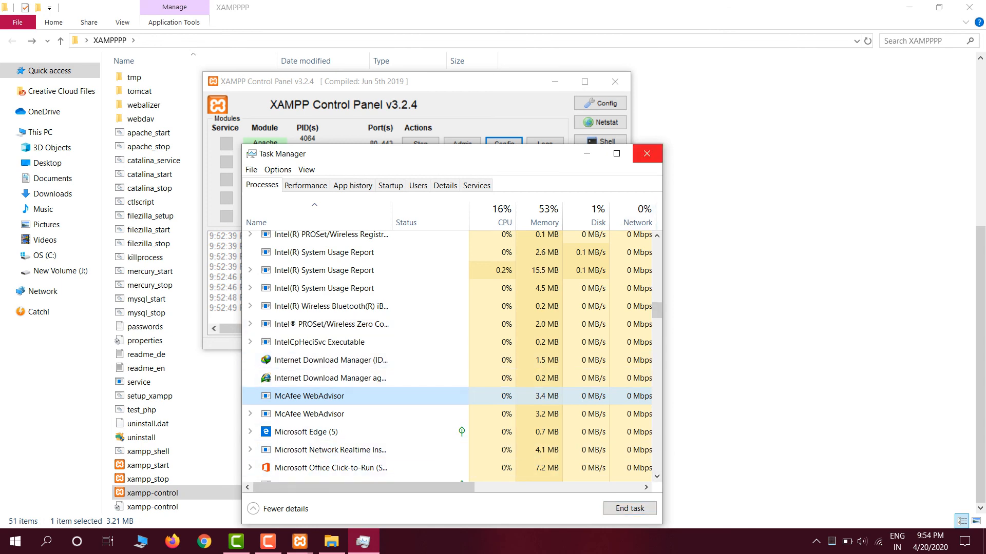
{"action": "left_click", "coordinate": [646, 154]}
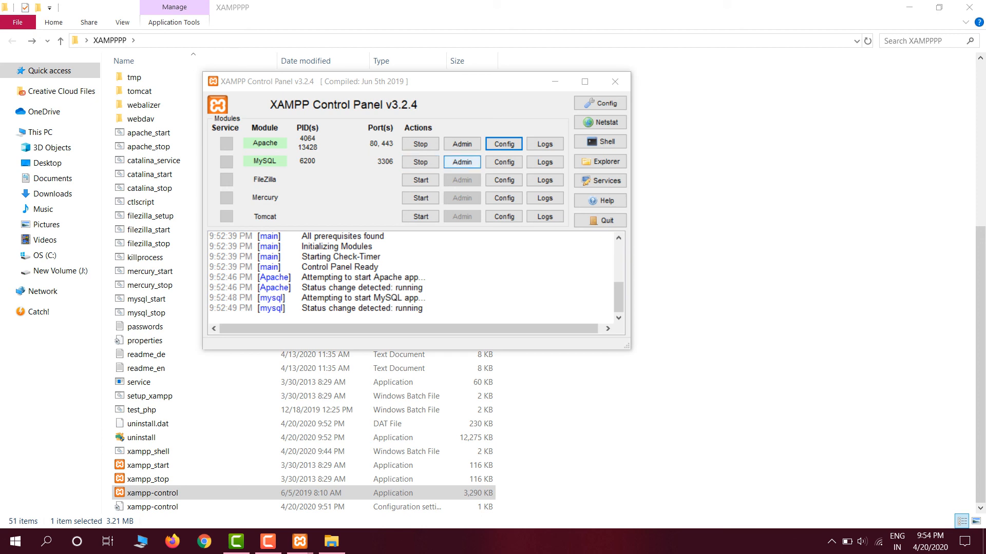
- Open phpMyAdmin for the MySQL module and view its databases before switching back to the XAMPP Control Panel
{"action": "left_click", "coordinate": [462, 162]}
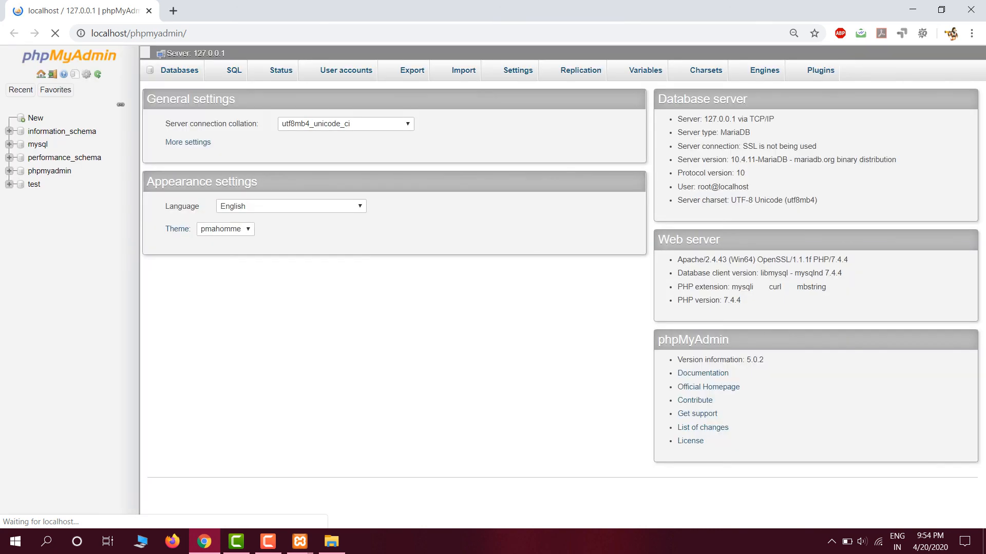
{"action": "left_click", "coordinate": [179, 70]}
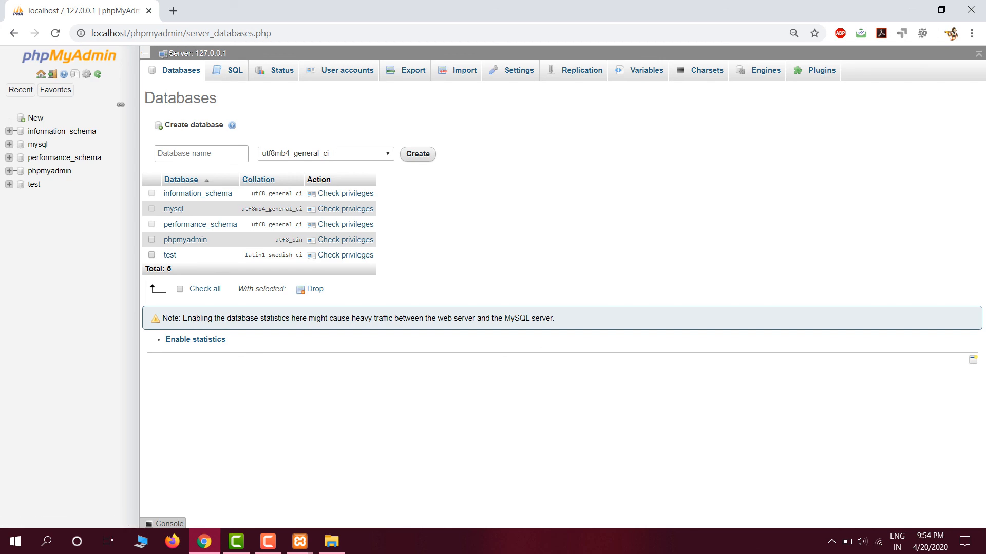
{"action": "mouse_move", "coordinate": [299, 542]}
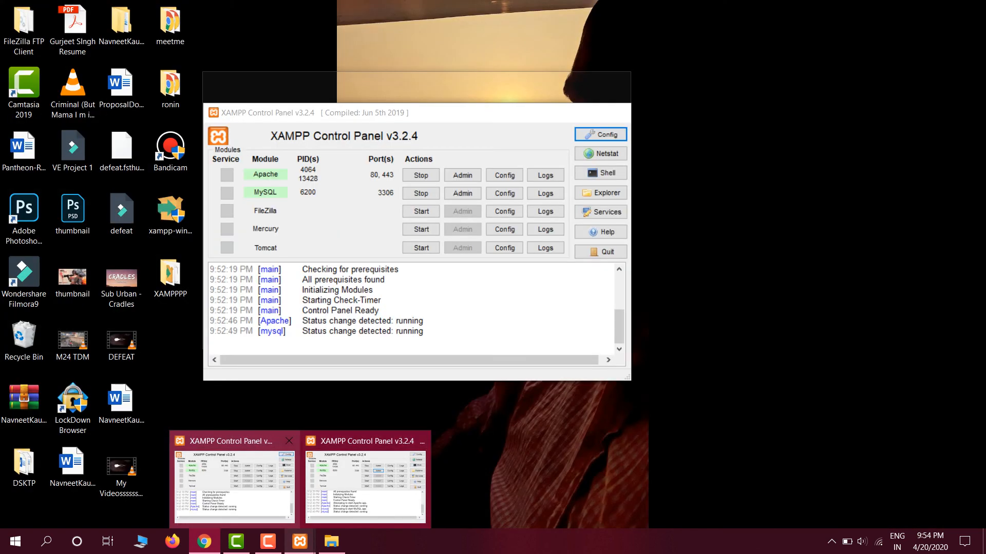
{"action": "left_click", "coordinate": [235, 487]}
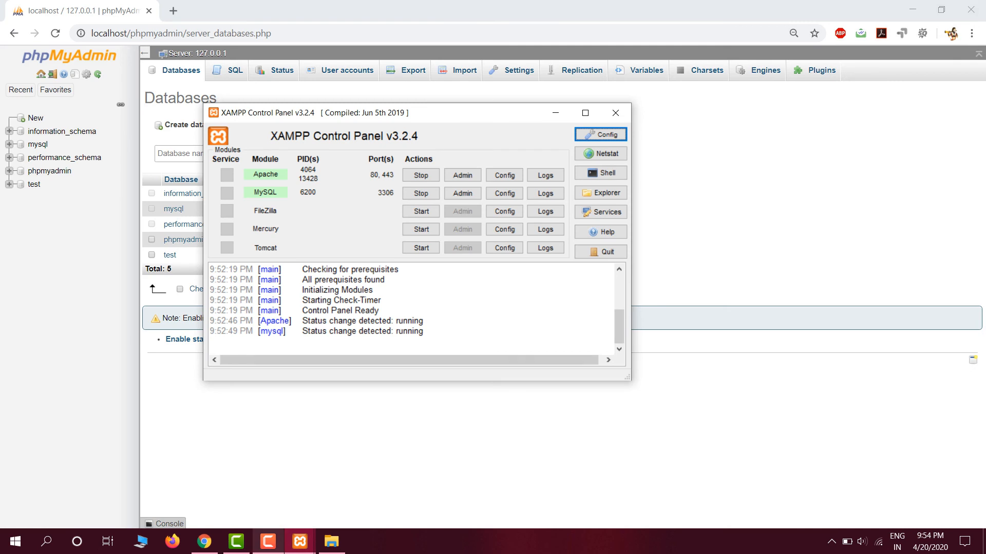
{"action": "left_click", "coordinate": [268, 541]}
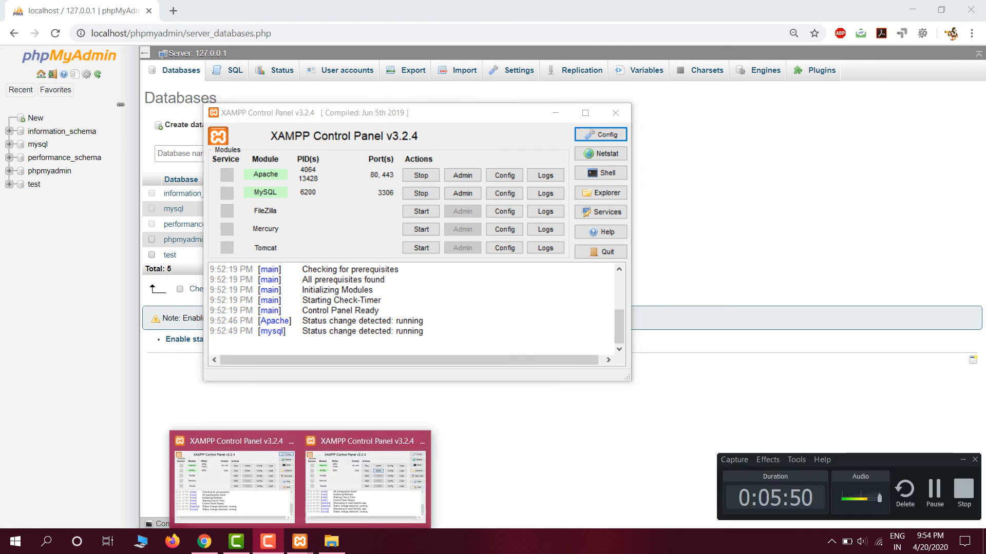